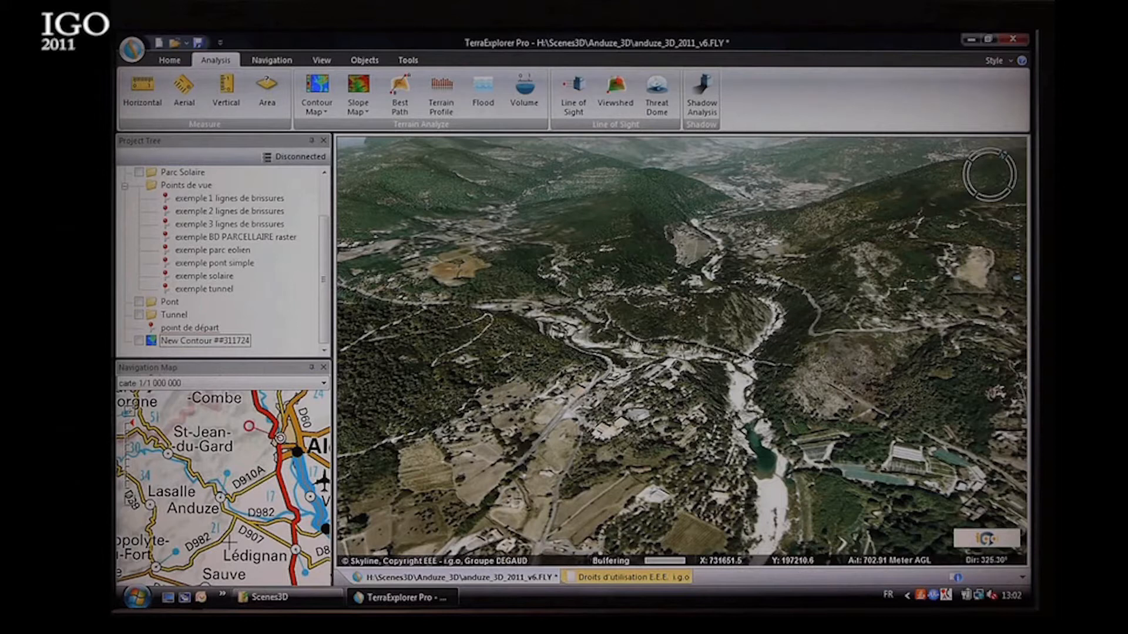
Add a contour map with colors and lines over a rectangle of the valley, about 2384 m long and 2058 m wide
left_click(317, 86)
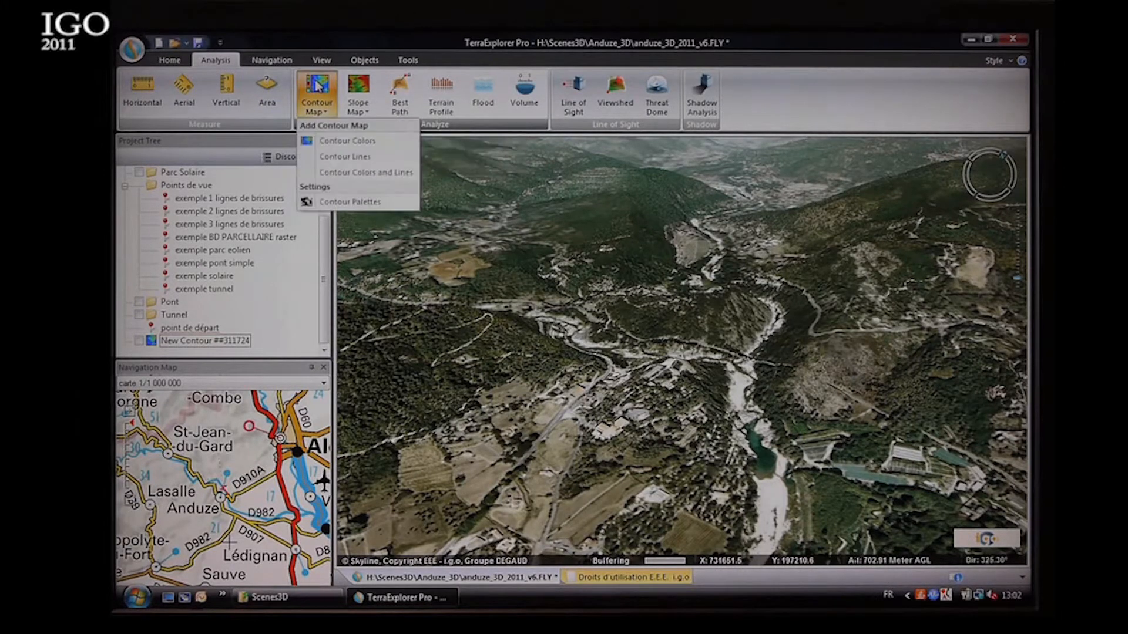
left_click(334, 173)
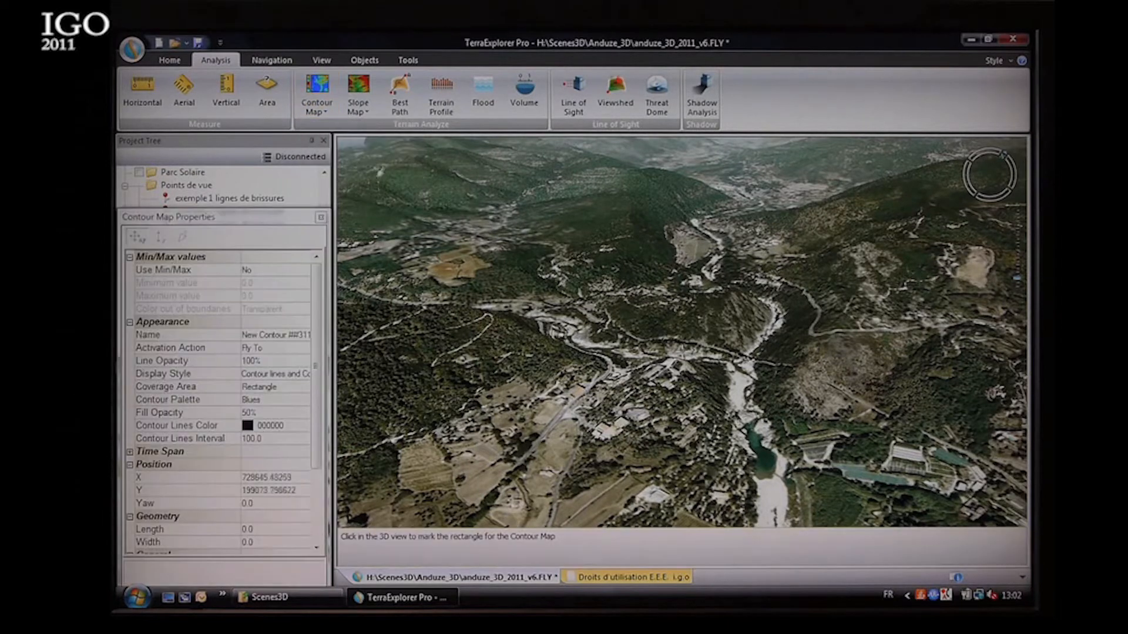
left_click(682, 351)
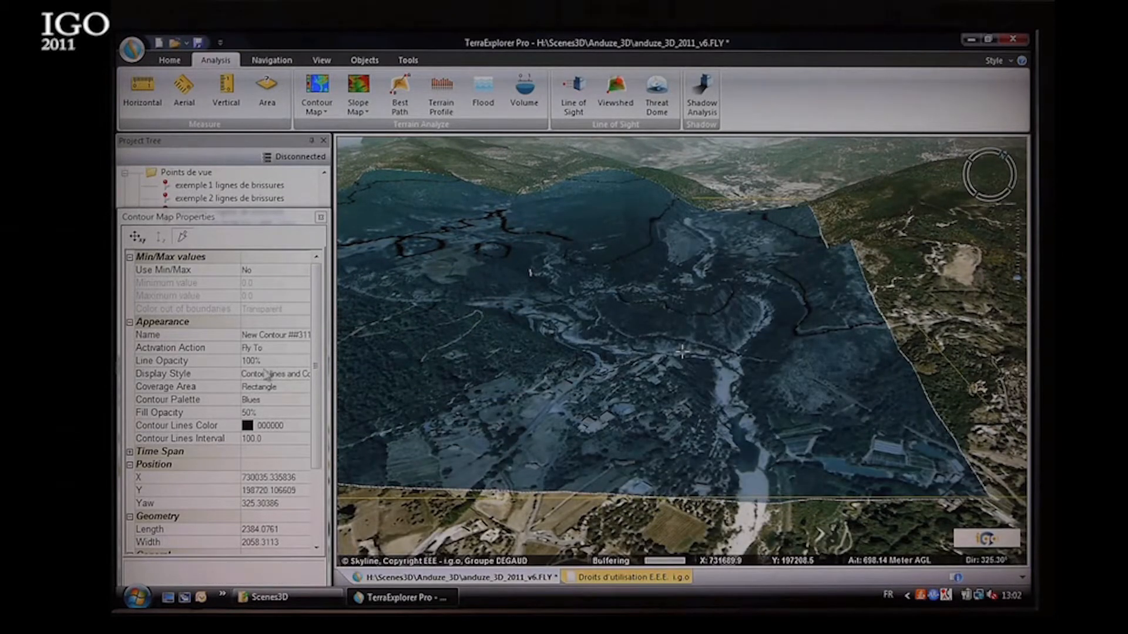
Set the contour map's line interval to 10 m and its line color to yellow
left_click(259, 438)
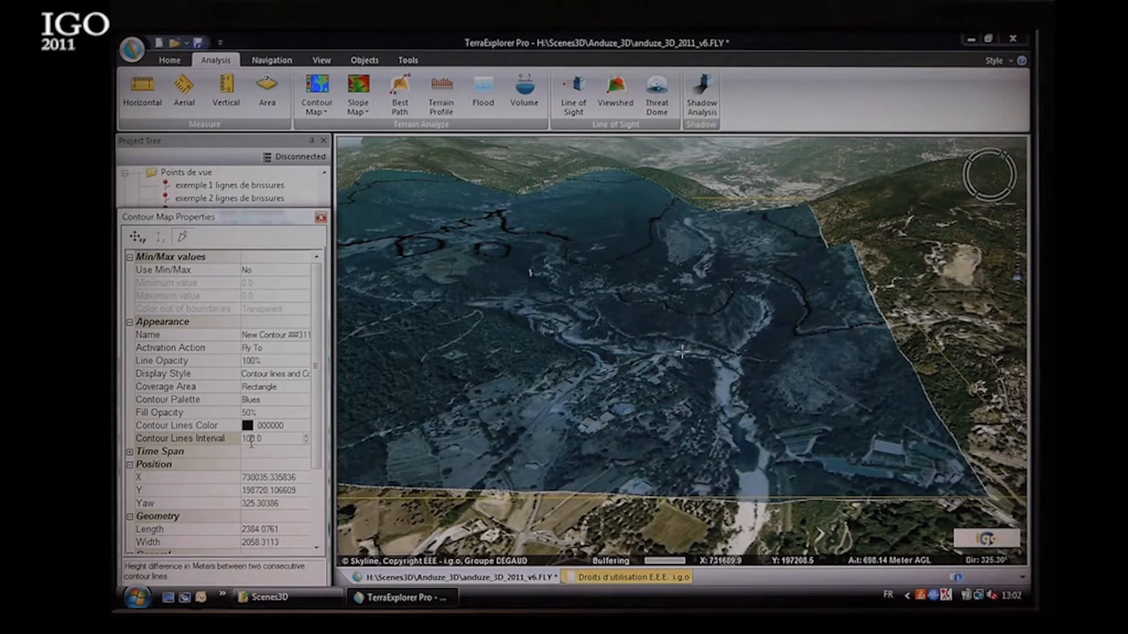
key("Return")
left_click(277, 425)
left_click(302, 425)
left_click(150, 346)
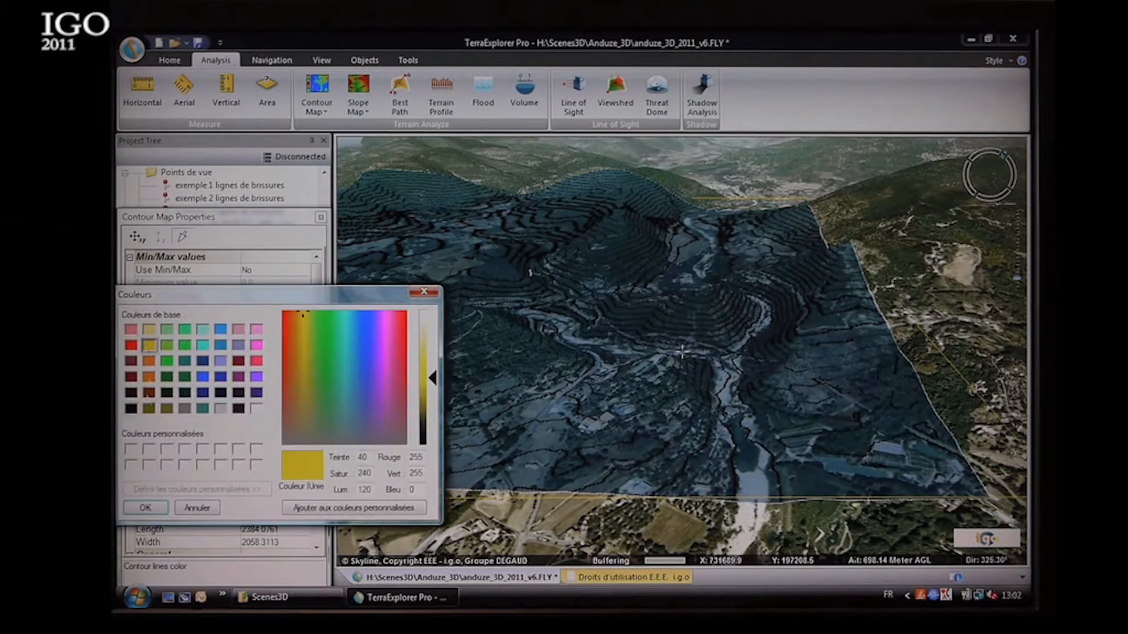
left_click(145, 509)
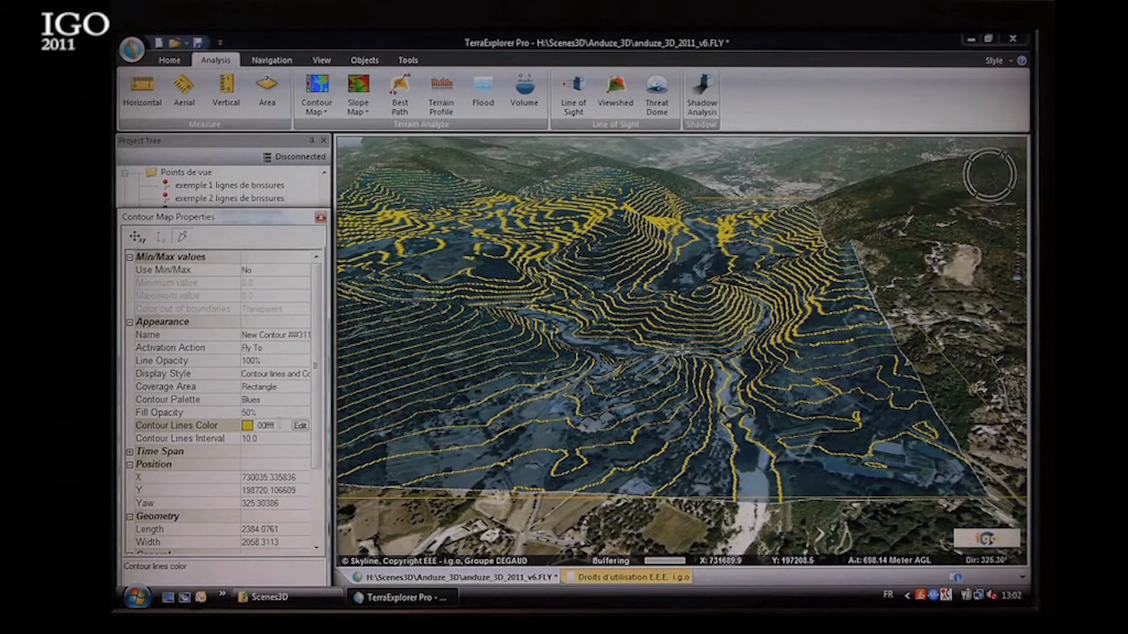
Apply the Map Ranges palette to the contour map and close its properties
left_click(286, 403)
left_click(305, 401)
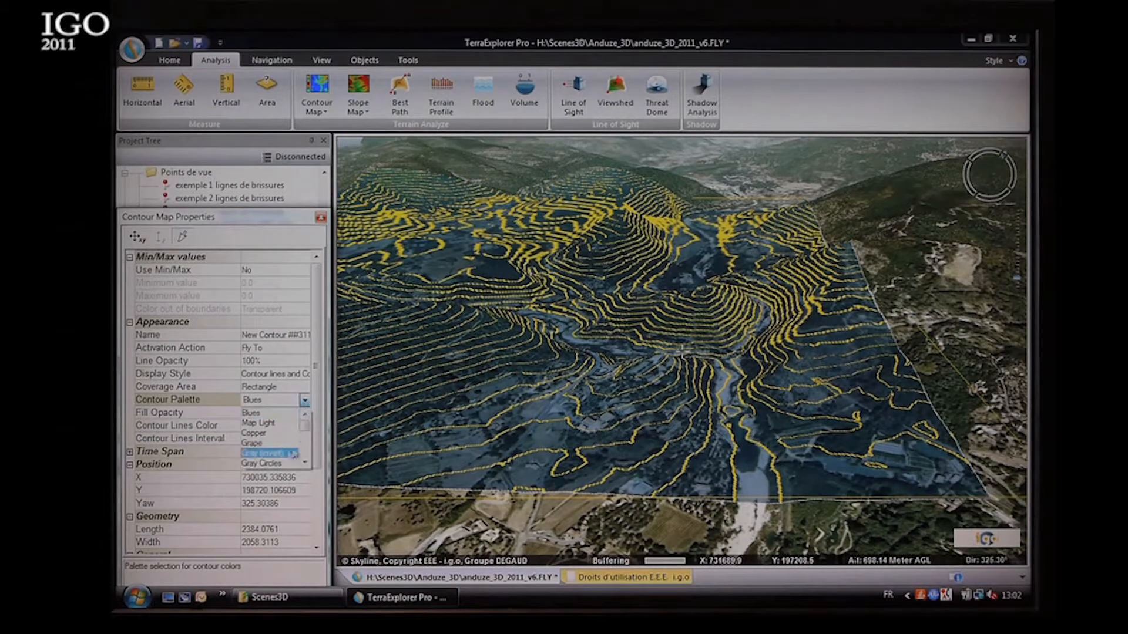
scroll(306, 461, "down", 2)
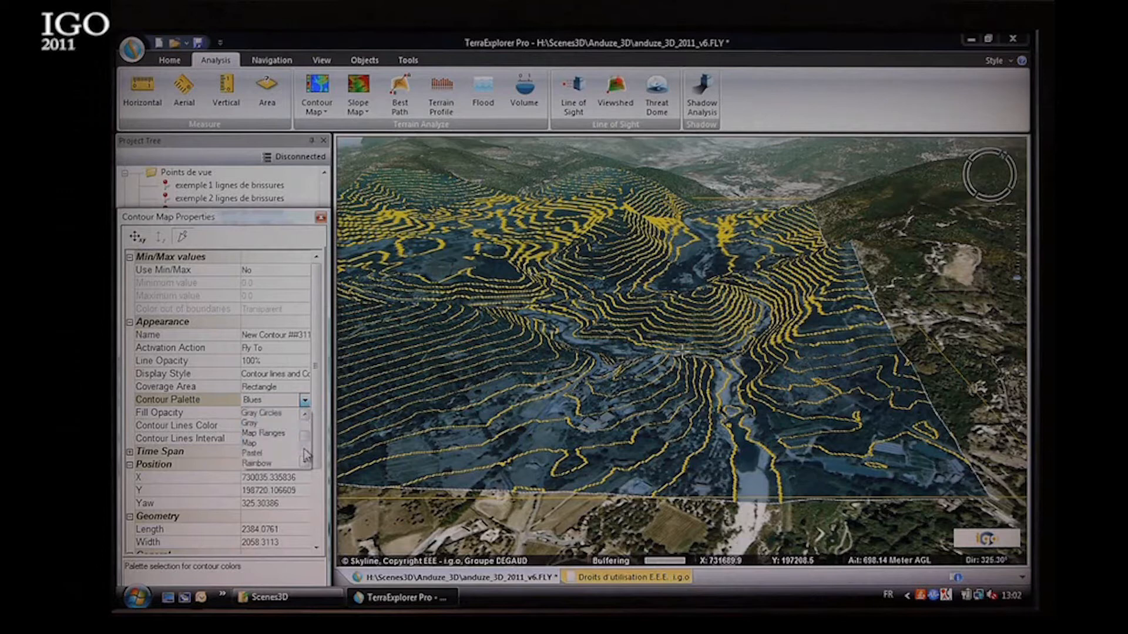
left_click(271, 435)
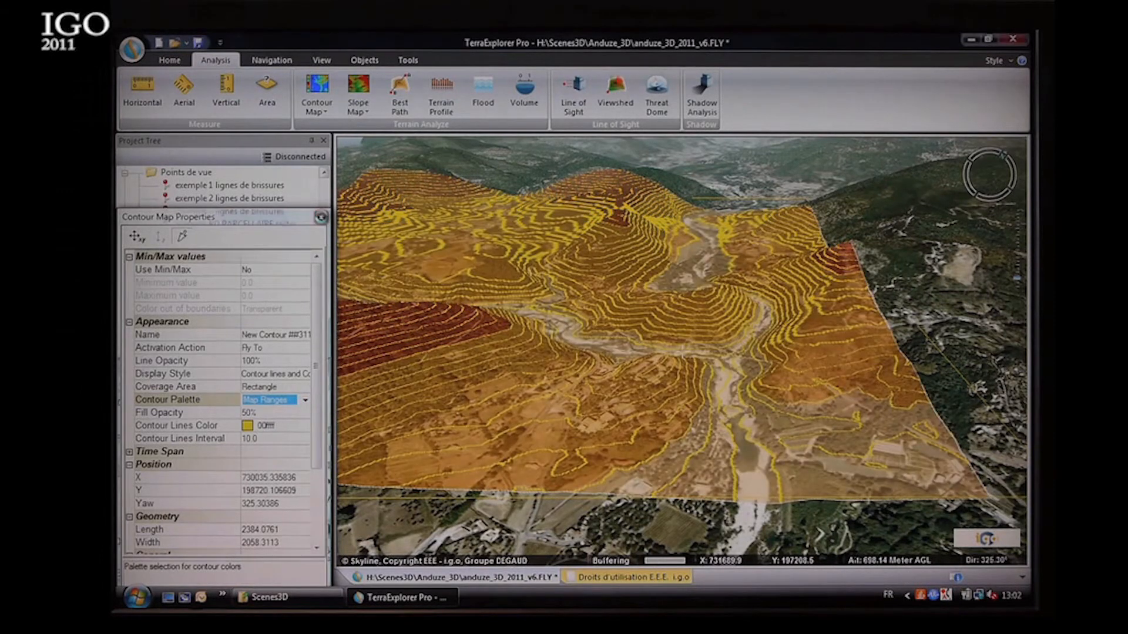
left_click(321, 218)
Examine the contour map around the river bend and read the height of one contour line beside it
scroll(603, 322, "up", 5)
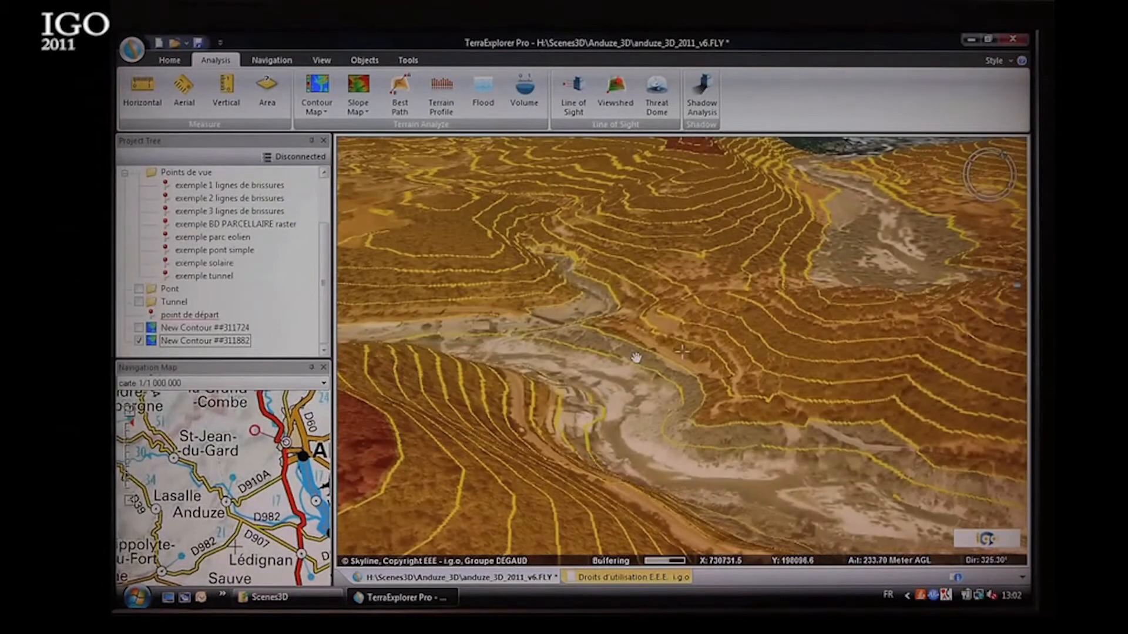
middle_click_drag(637, 357, 593, 360)
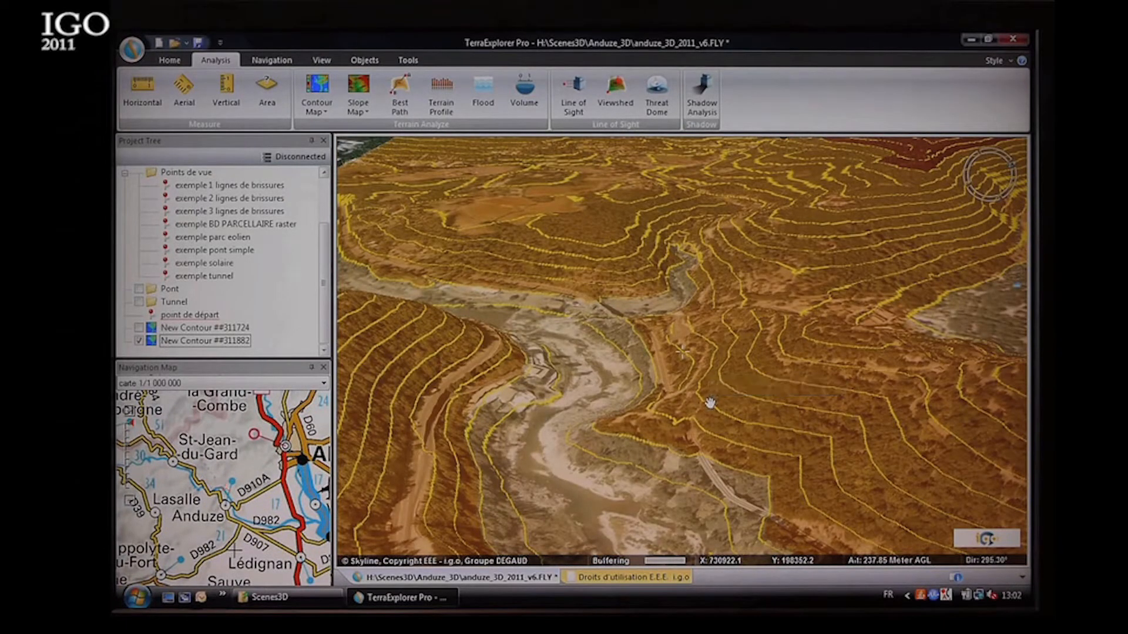
mouse_move(710, 403)
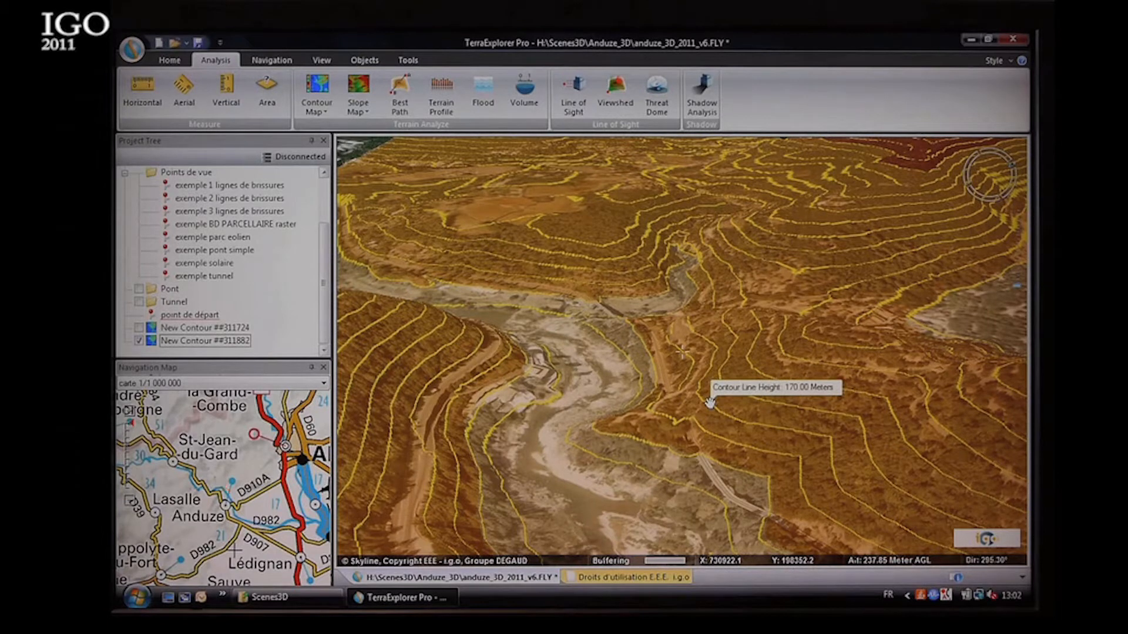
middle_click_drag(640, 379, 651, 375)
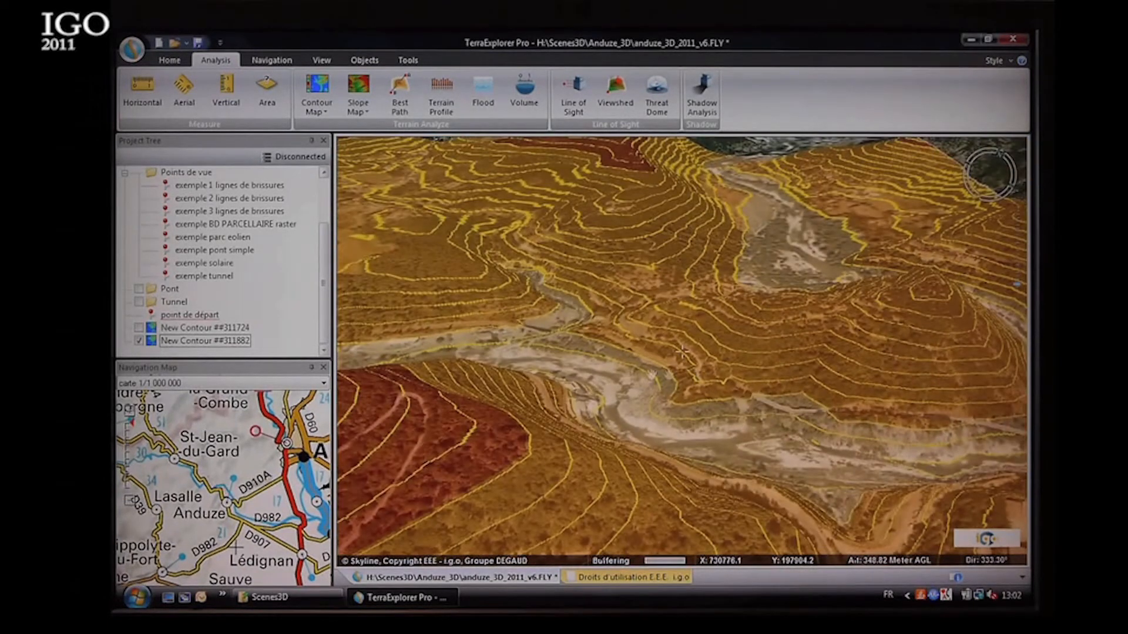
Hide the new contour map and cover a rectangle of about 2411 by 2121 m with a slope color map with directions
left_click(138, 341)
left_click(723, 374)
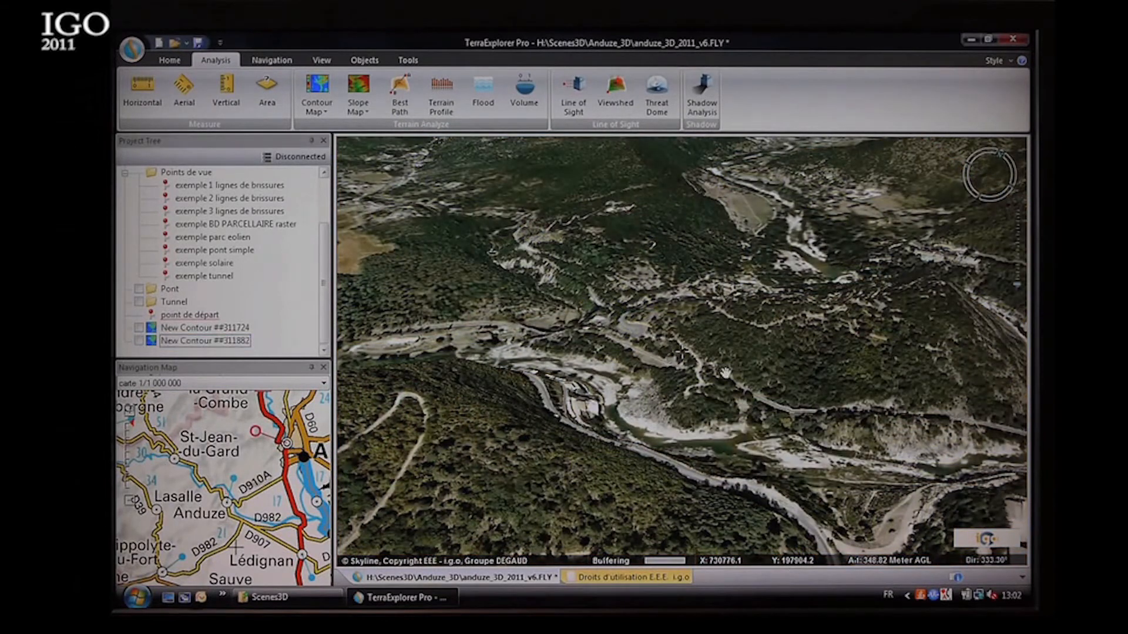
scroll(723, 374, "down", 3)
left_click(355, 112)
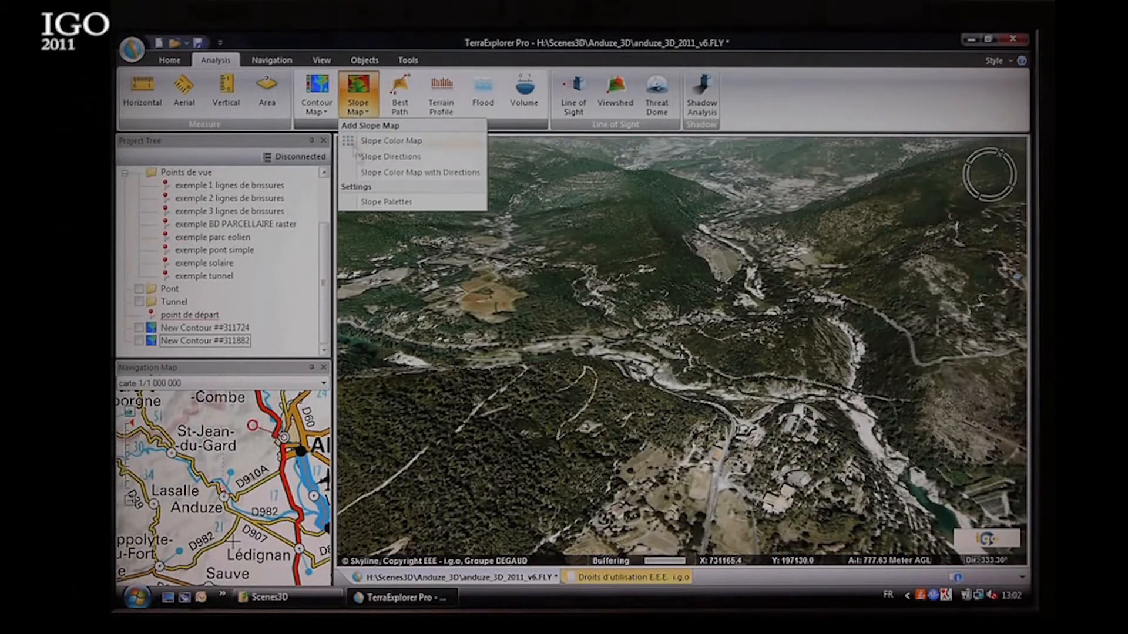
left_click(376, 169)
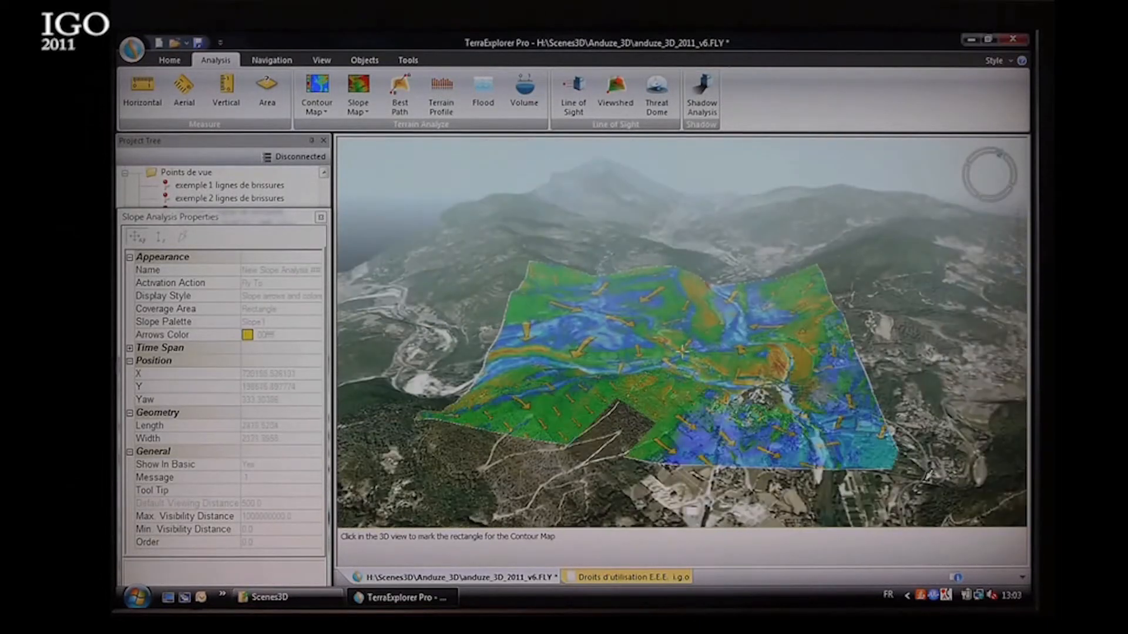
left_click(896, 454)
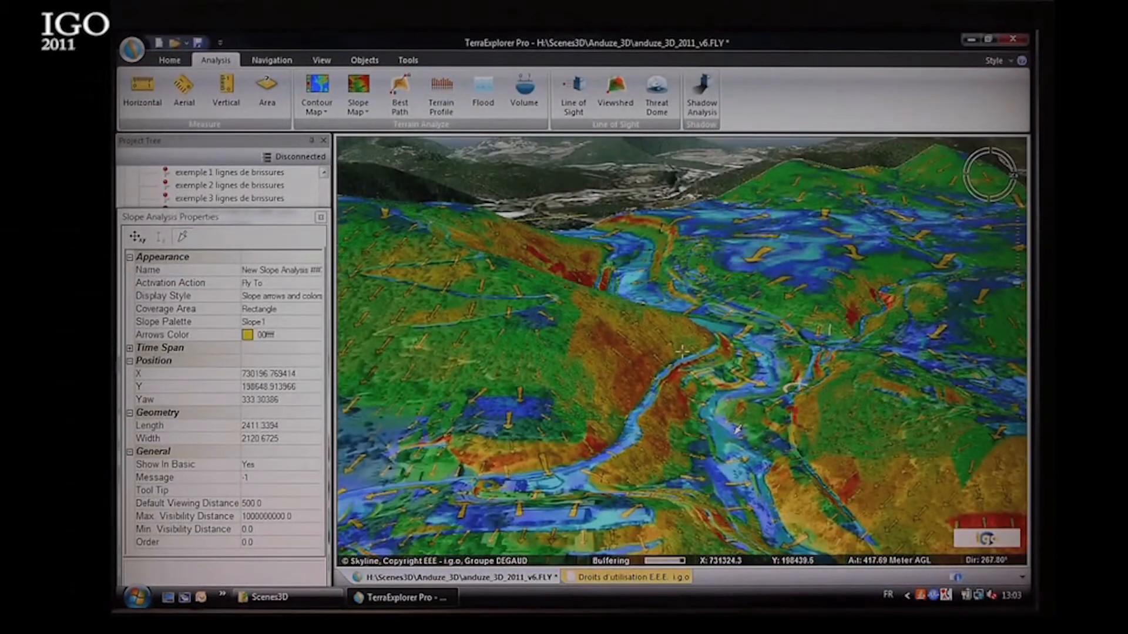
left_click(321, 217)
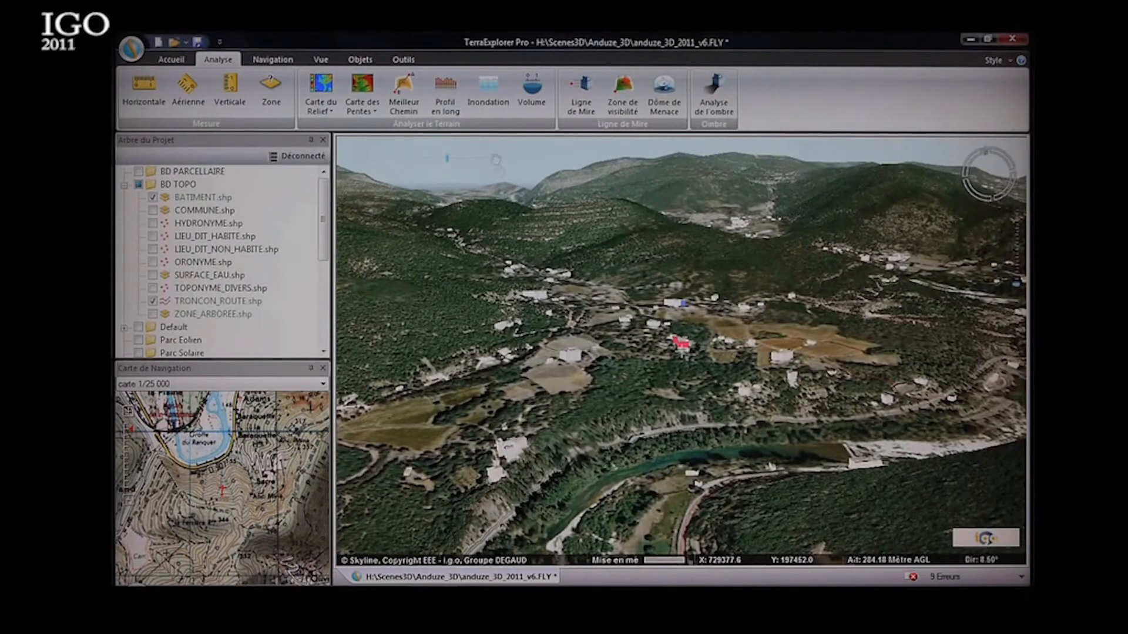
Create a terrain profile along a four-point line about 1641 m long, from the wooded slope past the fields to the distant hillside
scroll(637, 350, "up", 3)
middle_click_drag(636, 350, 646, 347)
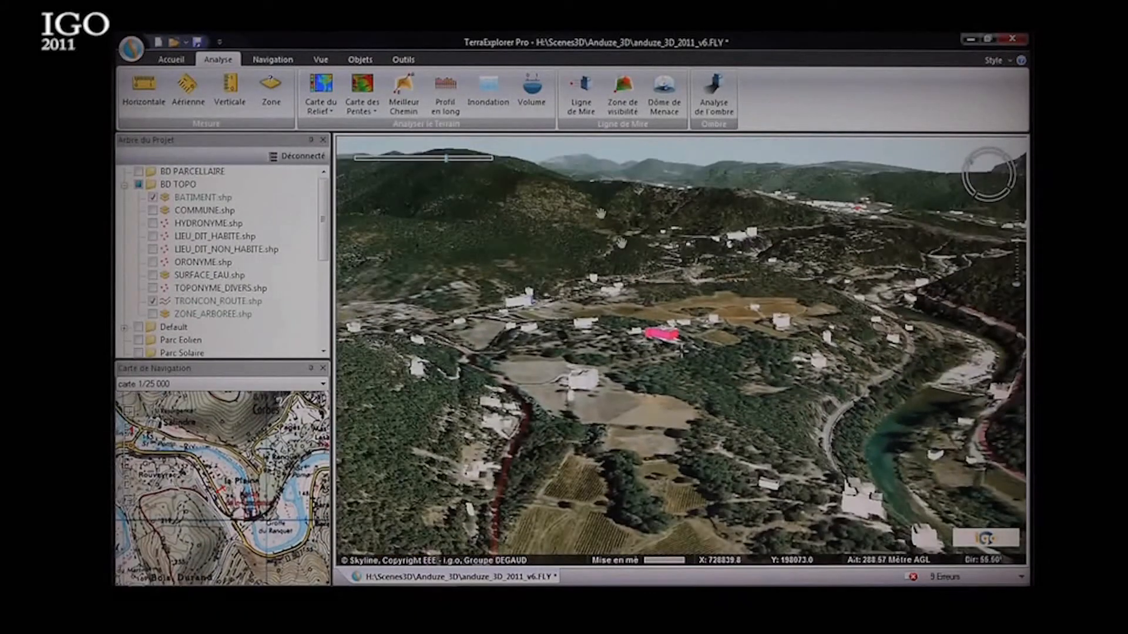
left_click(449, 94)
left_click(720, 388)
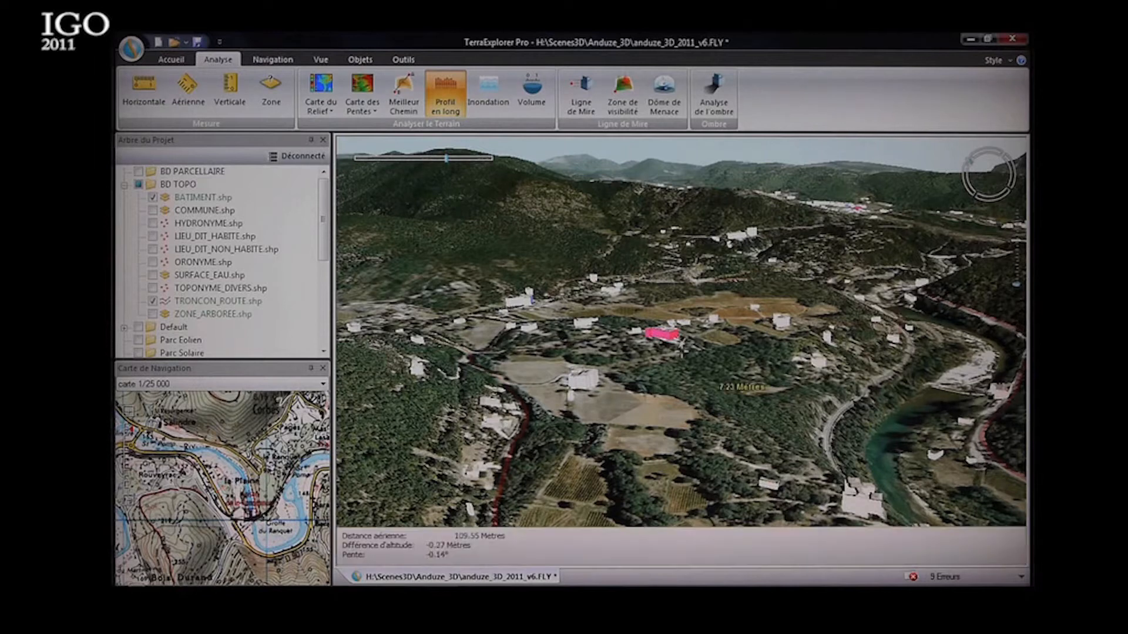
left_click(644, 315)
left_click(680, 247)
left_click(746, 195)
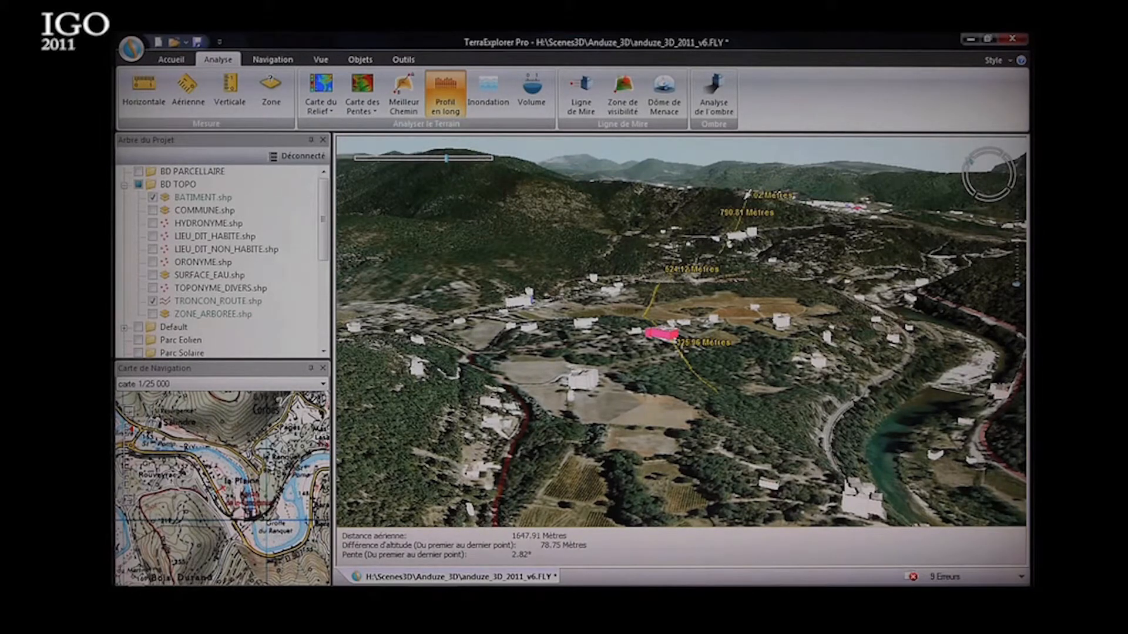
right_click(748, 194)
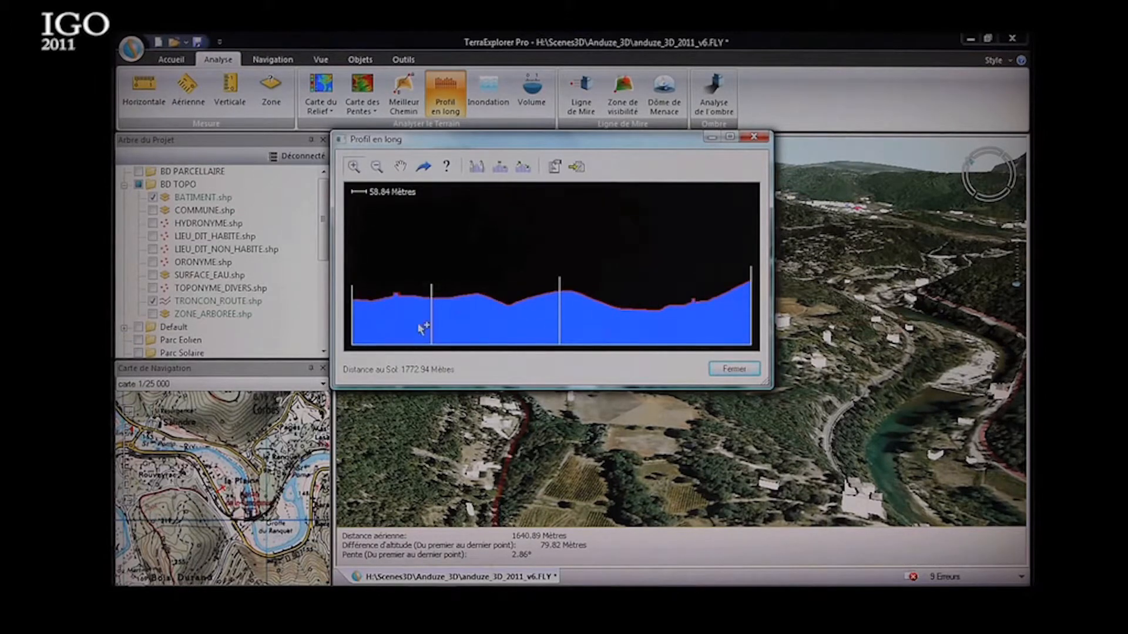
Zoom in on the first section of the terrain profile graph and pan along it to the dip
left_click(399, 299)
left_click(440, 274)
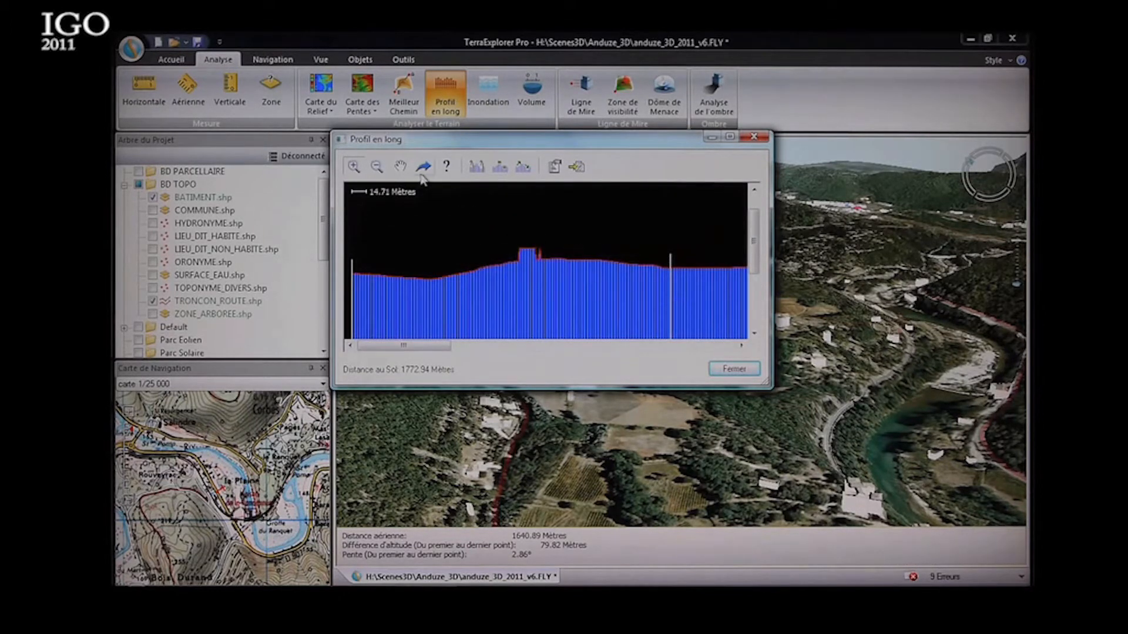
left_click_drag(650, 282, 473, 262)
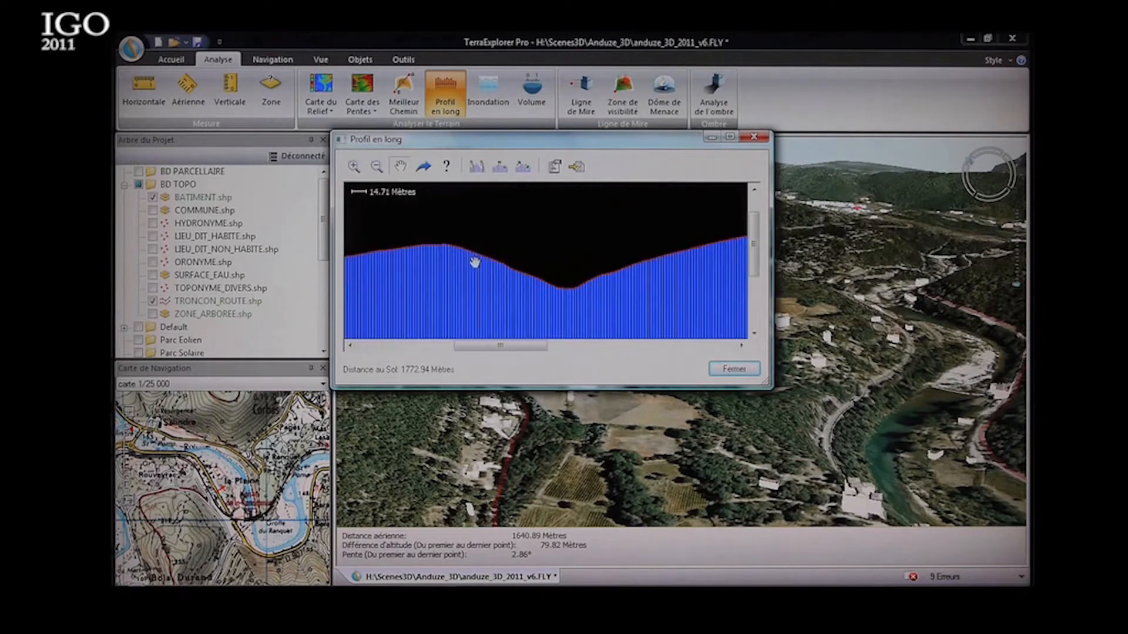
Fly the 3D view to the bottom of the profile's dip and inspect the location from another direction
left_click(570, 304)
left_click_drag(667, 140, 452, 65)
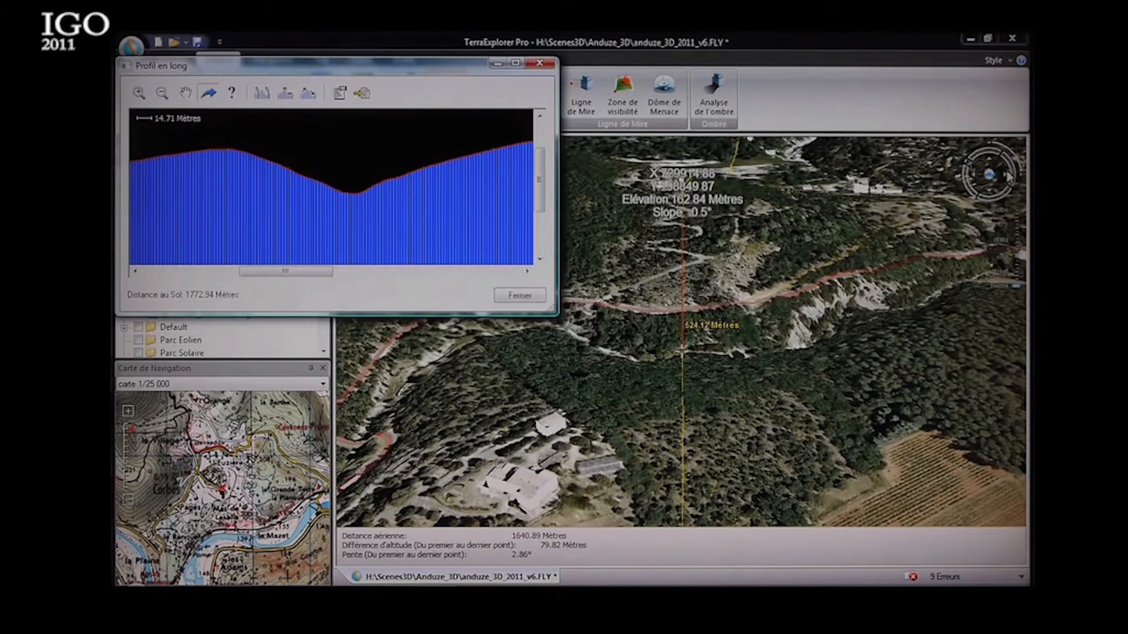
left_click_drag(997, 155, 1013, 173)
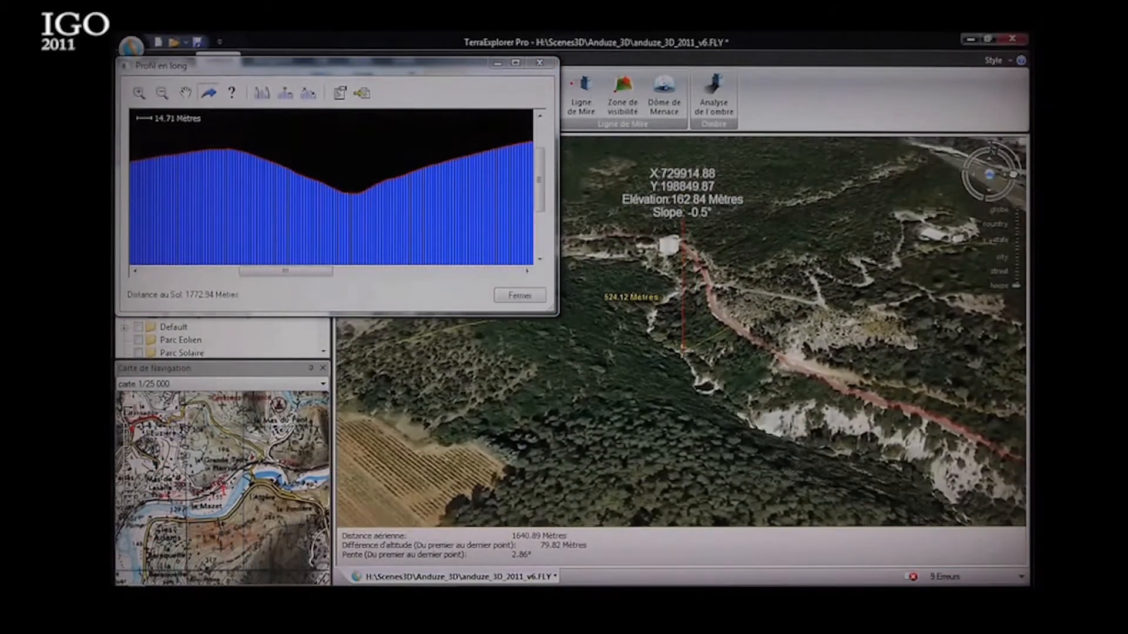
Check which file types the terrain profile can be exported to, and close the profile without saving
left_click(361, 93)
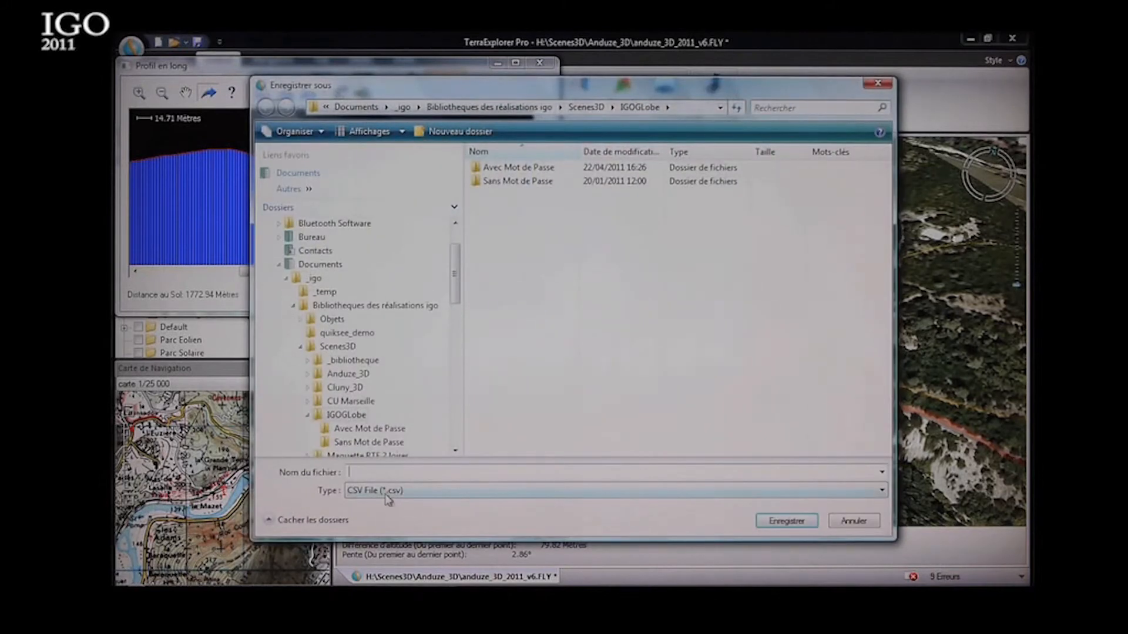
left_click(387, 494)
left_click(388, 495)
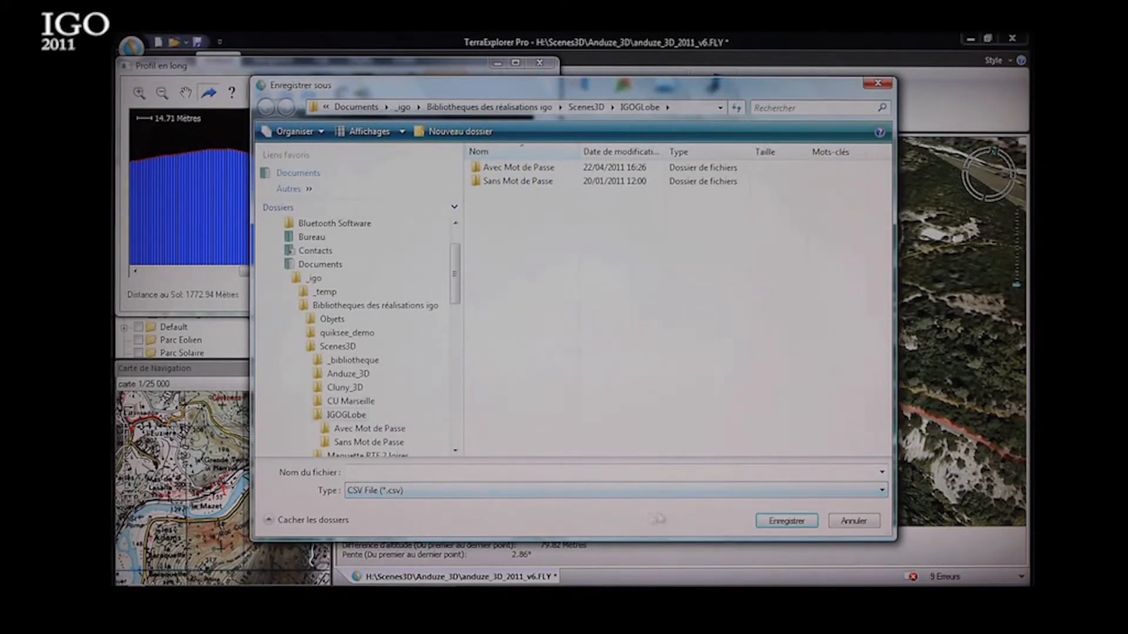
left_click(853, 521)
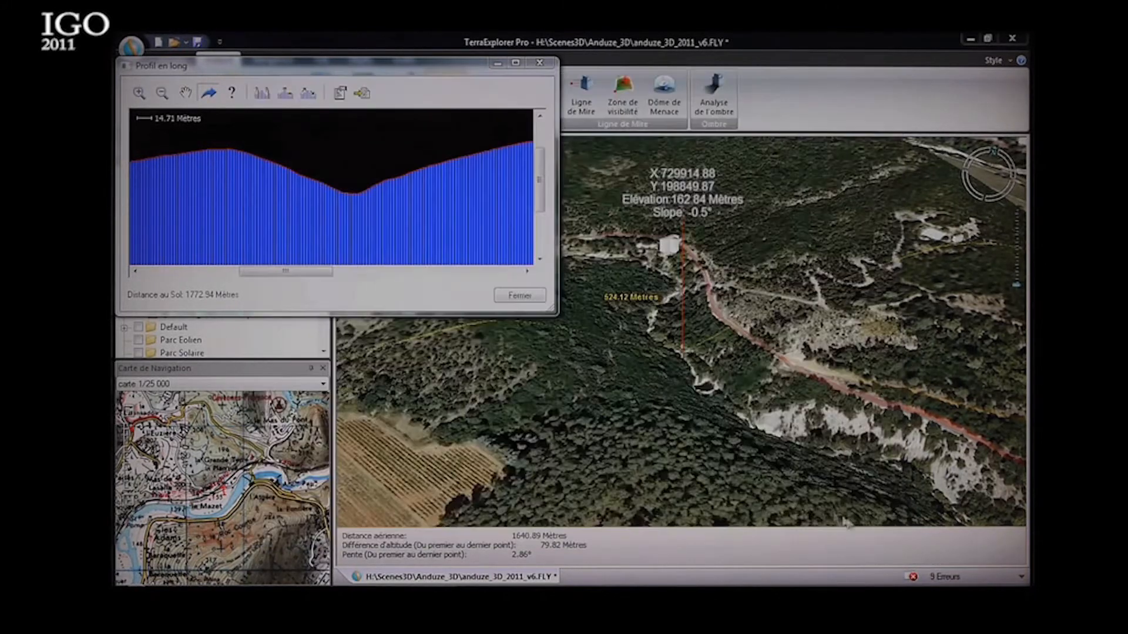
left_click(540, 64)
Start a flood analysis at the river bend beside the railway and set its water level elevation to 3 m
scroll(681, 351, "up", 3)
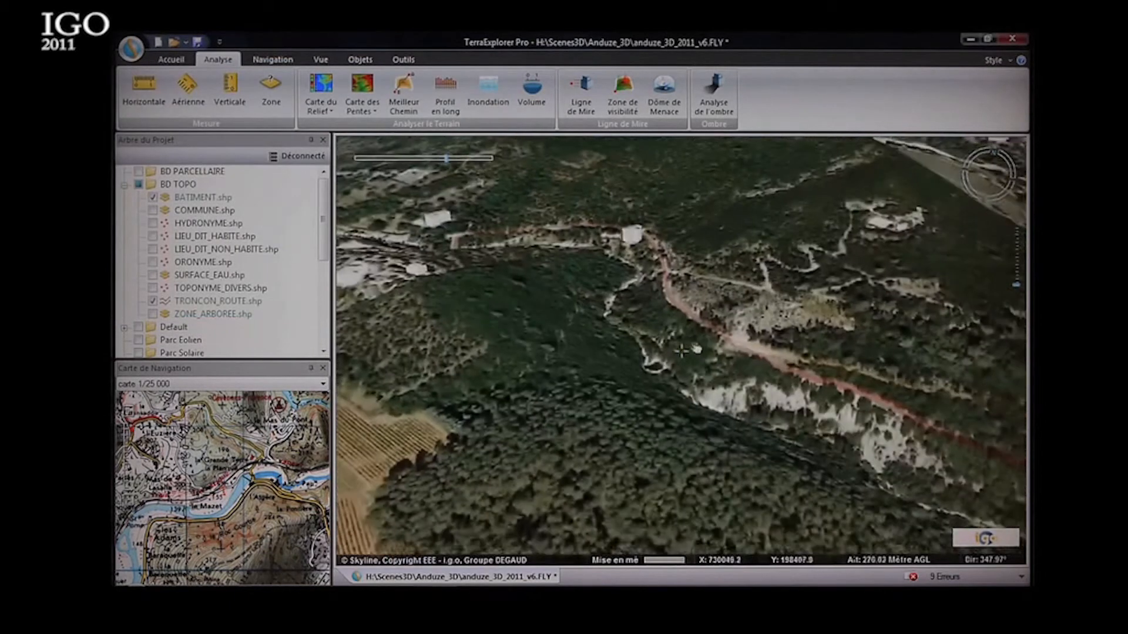
scroll(682, 351, "down", 3)
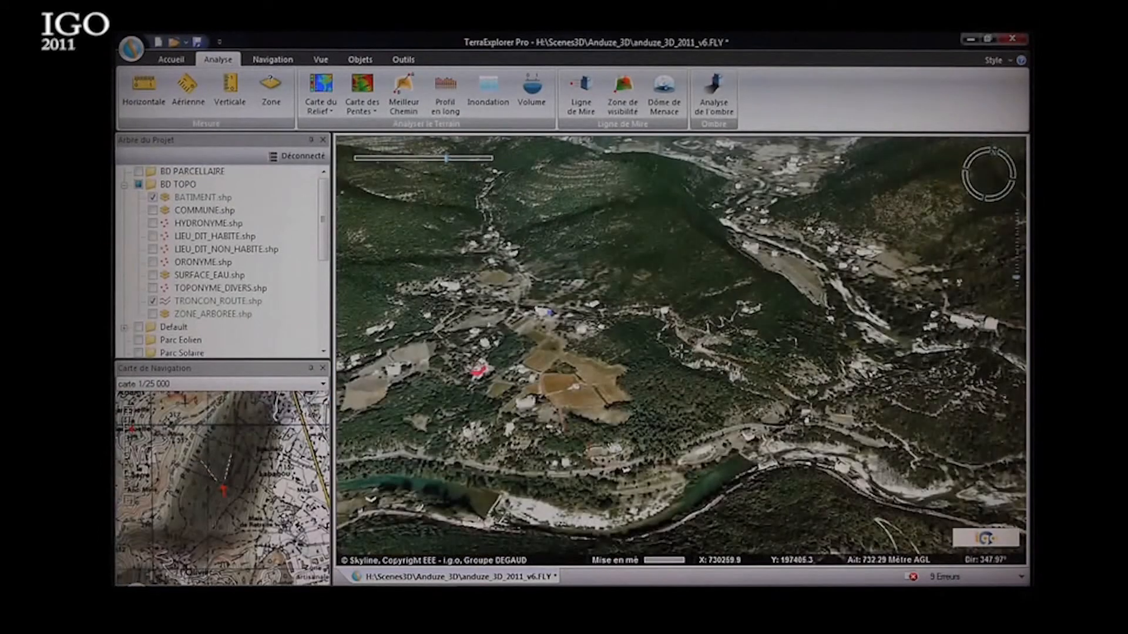
left_click_drag(534, 467, 643, 405)
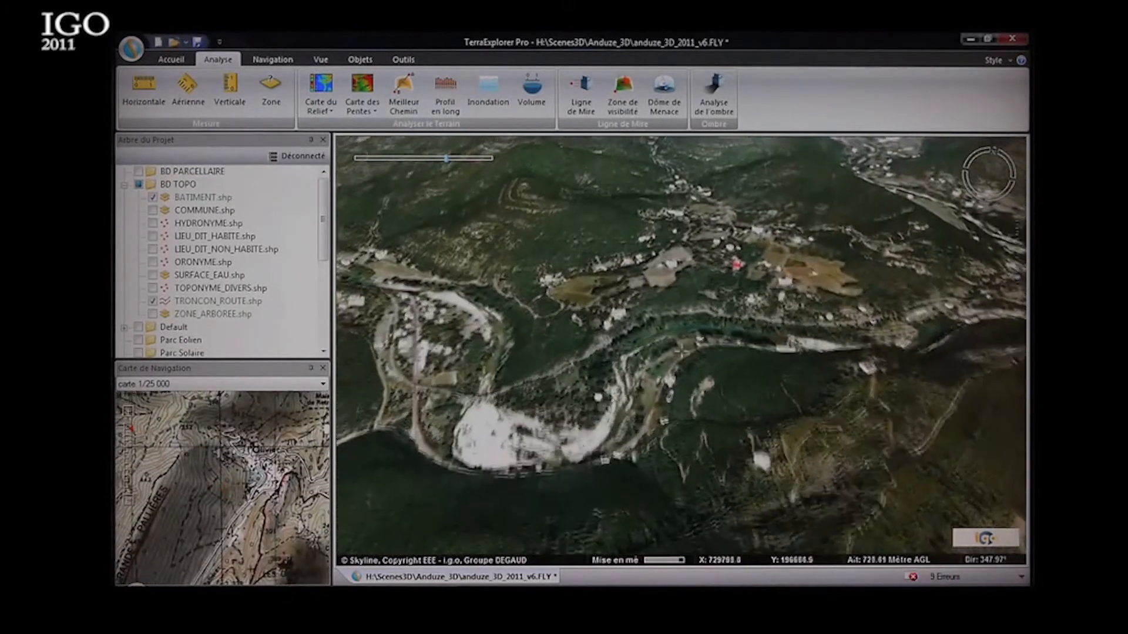
left_click_drag(696, 362, 676, 386)
scroll(676, 386, "up", 4)
middle_click_drag(676, 386, 784, 360)
left_click(489, 87)
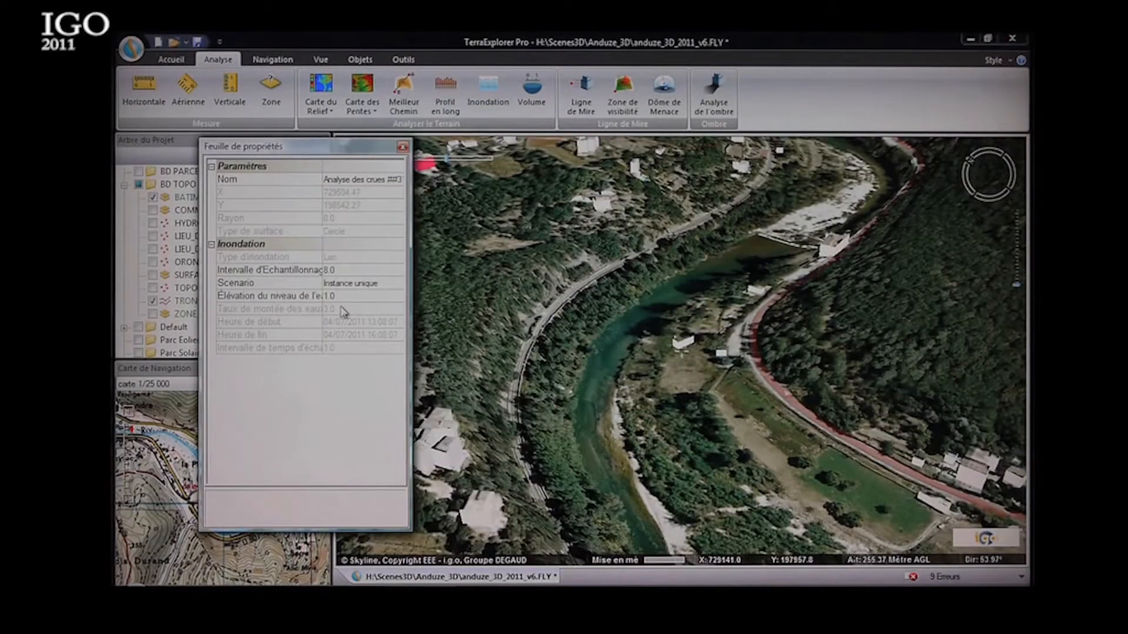
left_click_drag(334, 152, 285, 147)
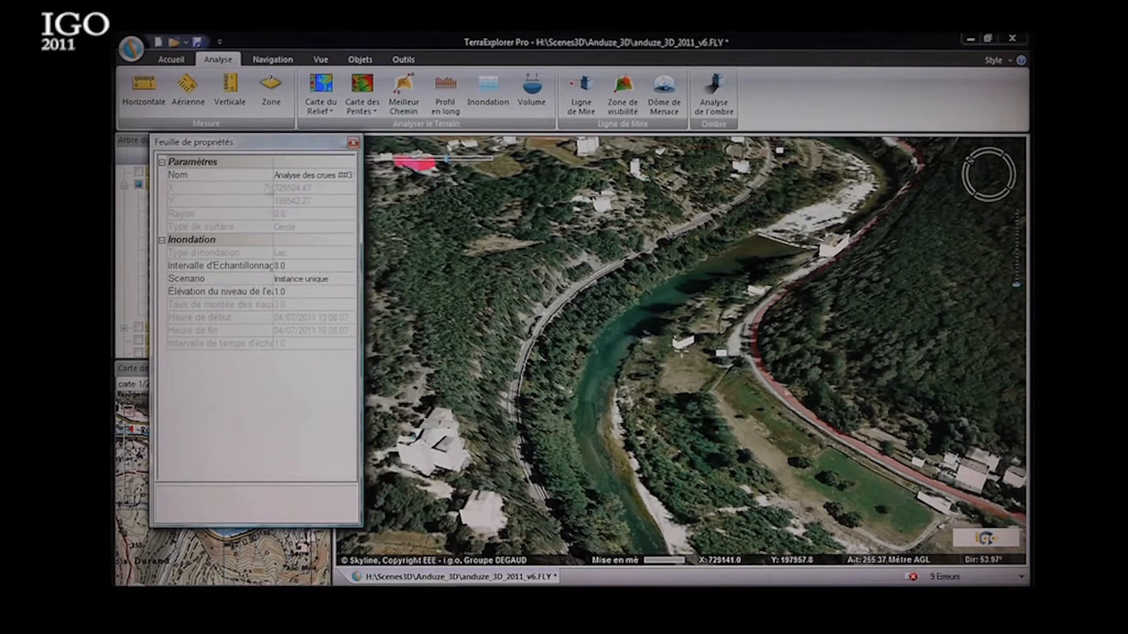
left_click(293, 293)
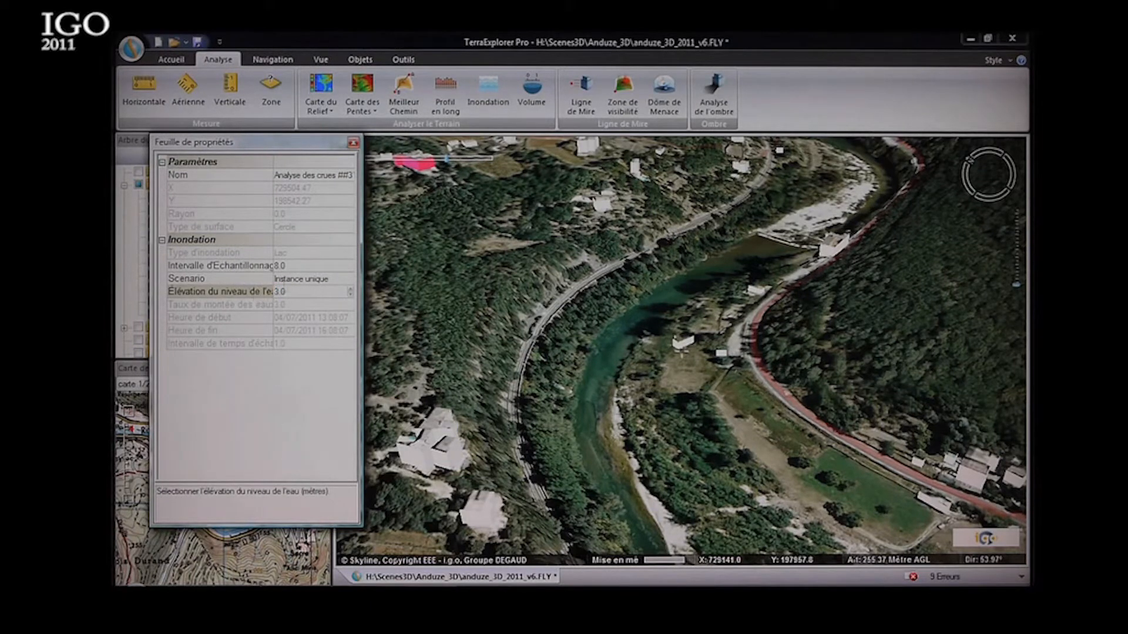
Define a circular flood area around the river bend, view the flooded terrain, and hide the flood analysis
left_click(626, 337)
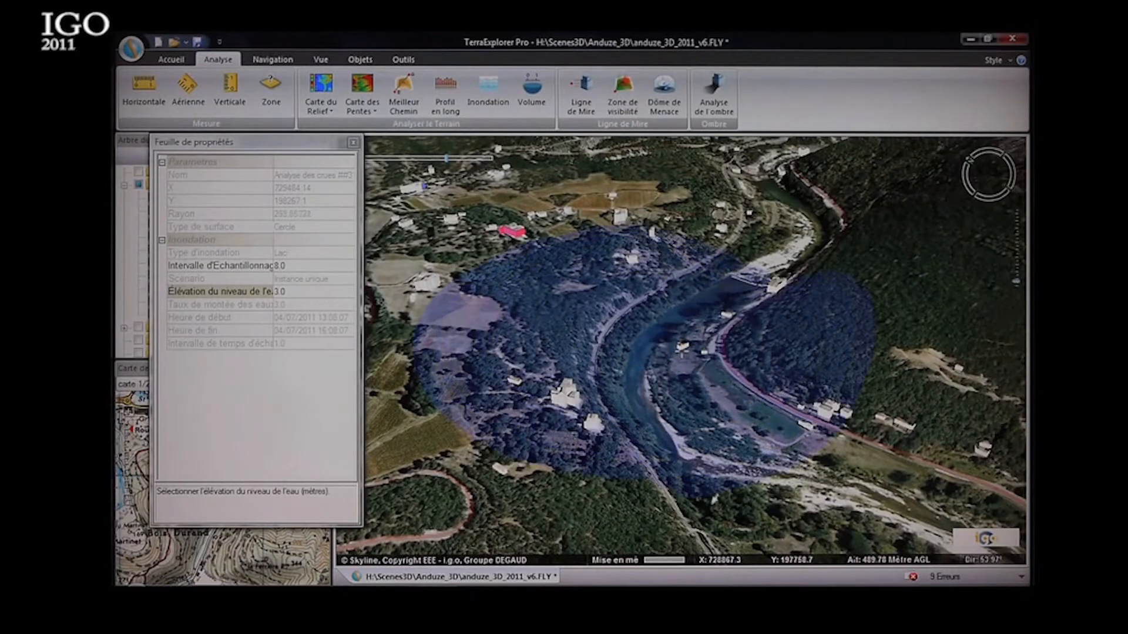
left_click(705, 496)
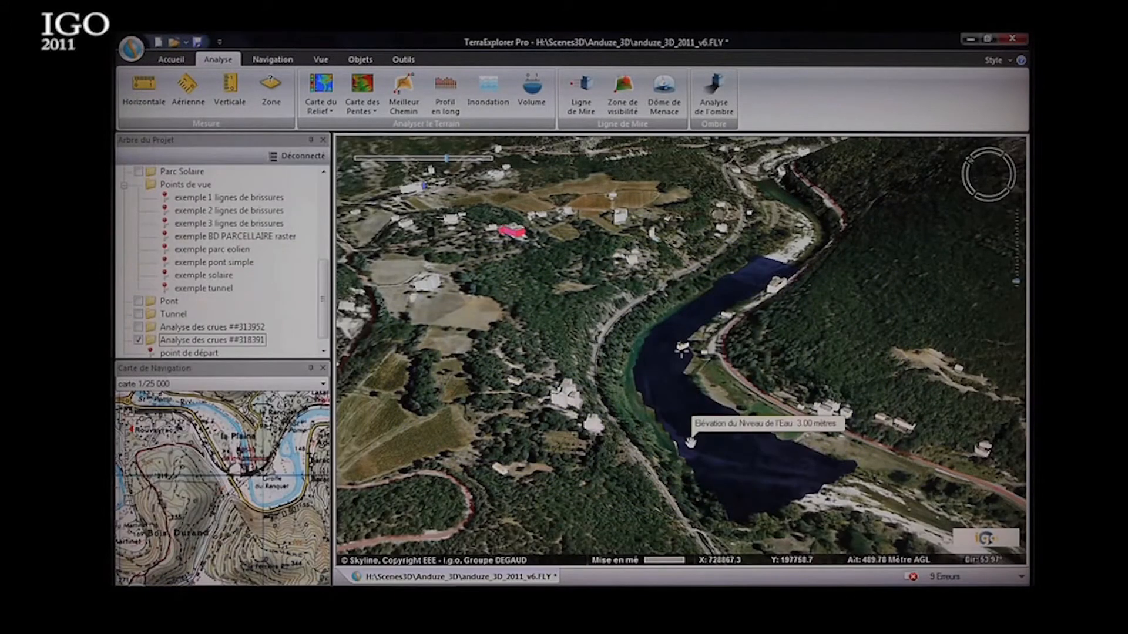
middle_click_drag(687, 423, 677, 421)
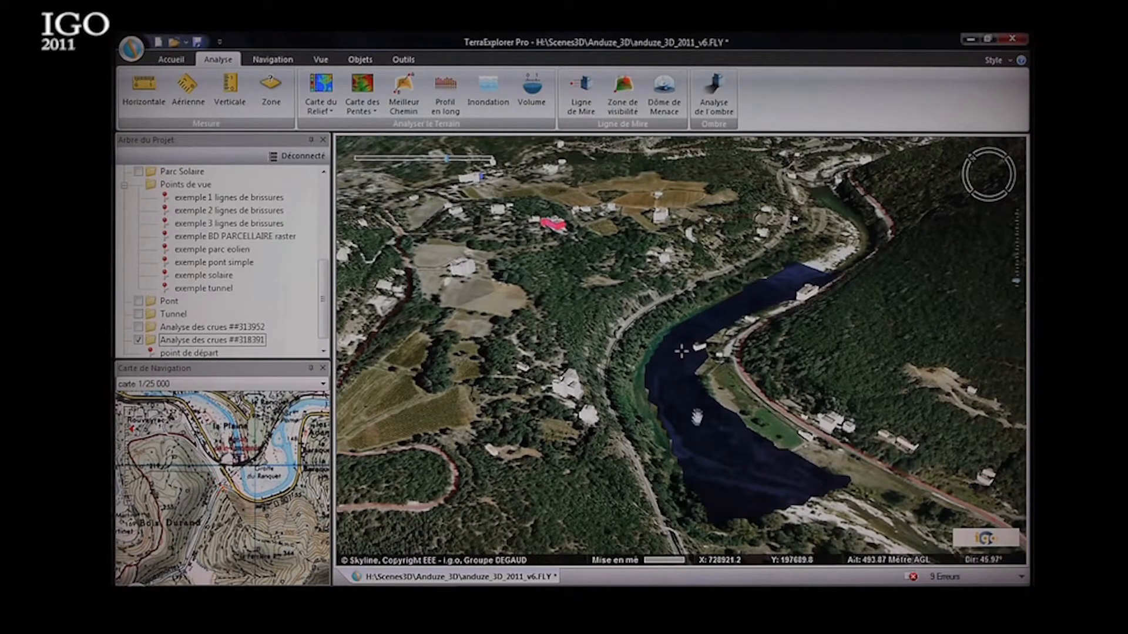
left_click(139, 340)
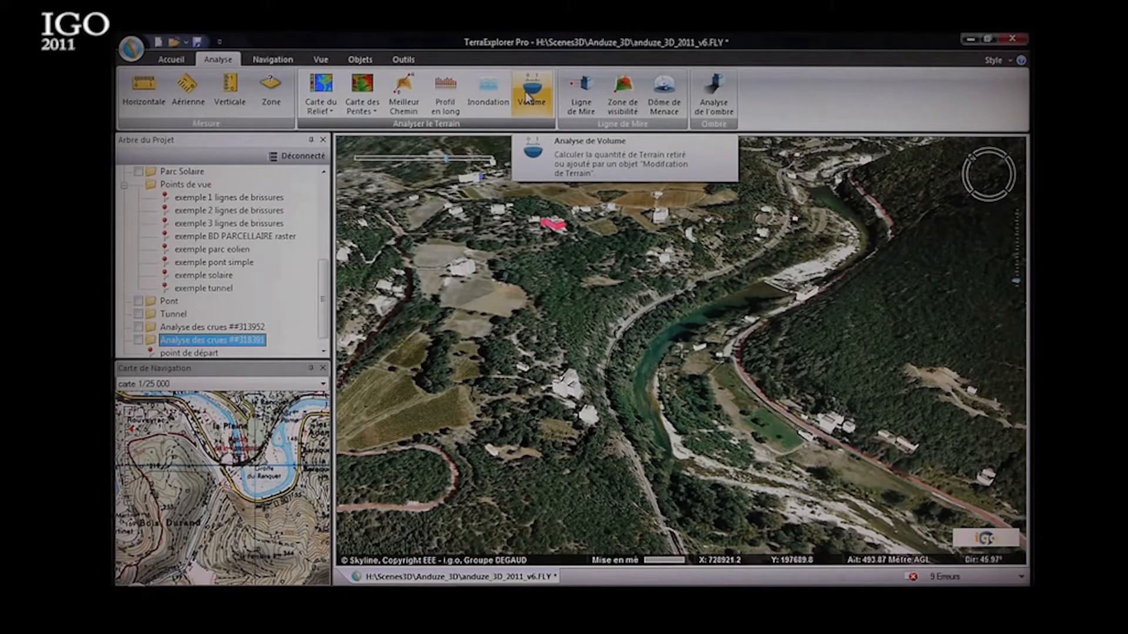
Start a viewshed analysis with a 360° field of view, a target height of 1.8 m and a viewer altitude of 50 m
left_click(529, 94)
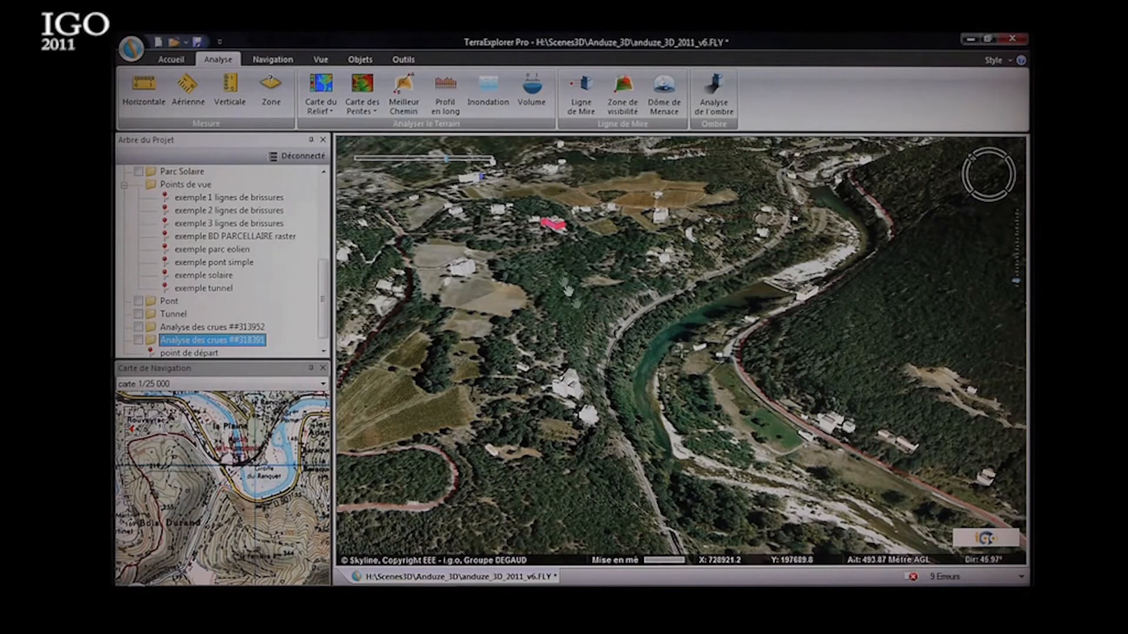
middle_click_drag(598, 282, 612, 182)
left_click(622, 91)
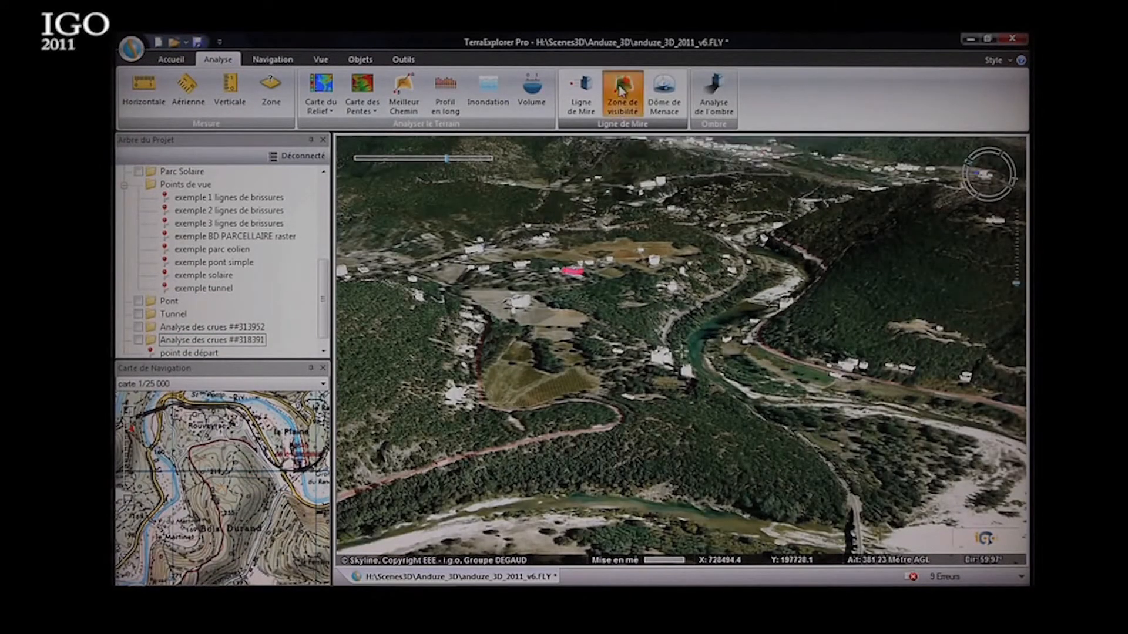
left_click_drag(304, 146, 288, 142)
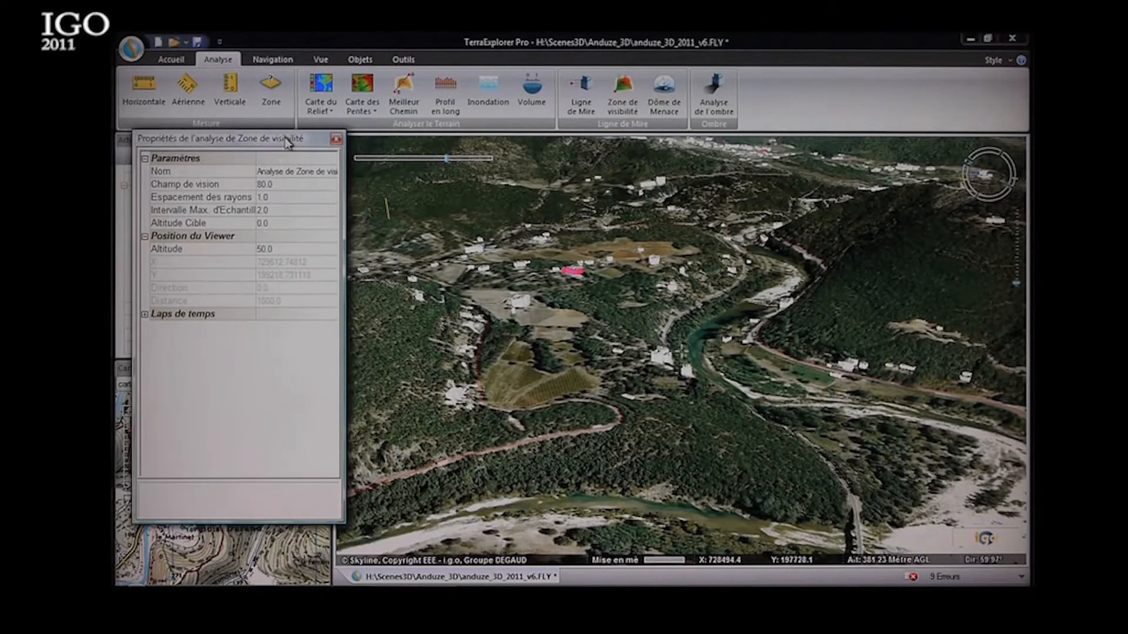
left_click(275, 224)
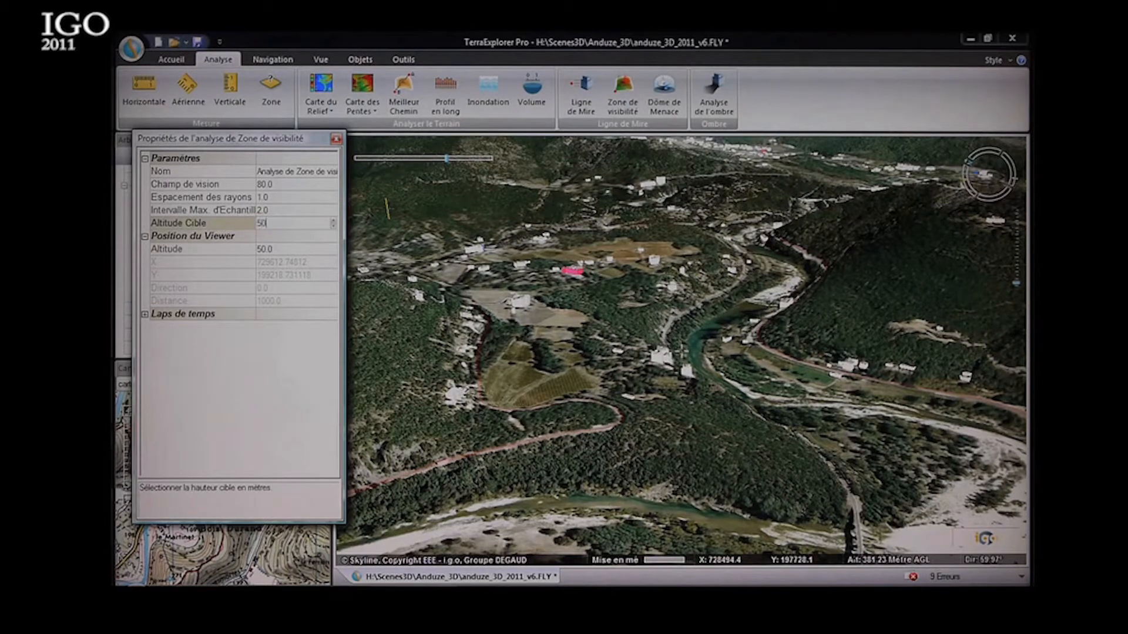
key("Return")
left_click(284, 254)
left_click(277, 187)
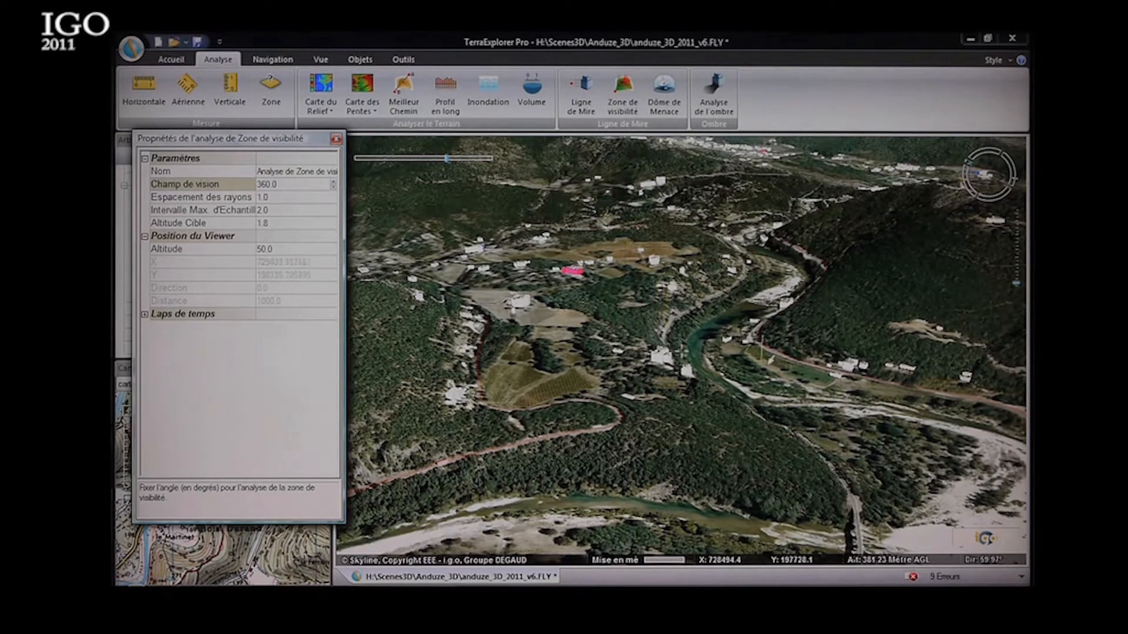
Place the viewshed observer on the field beside the river bend, extend its range past the wooded hill, and hide the computed analysis
left_click(775, 364)
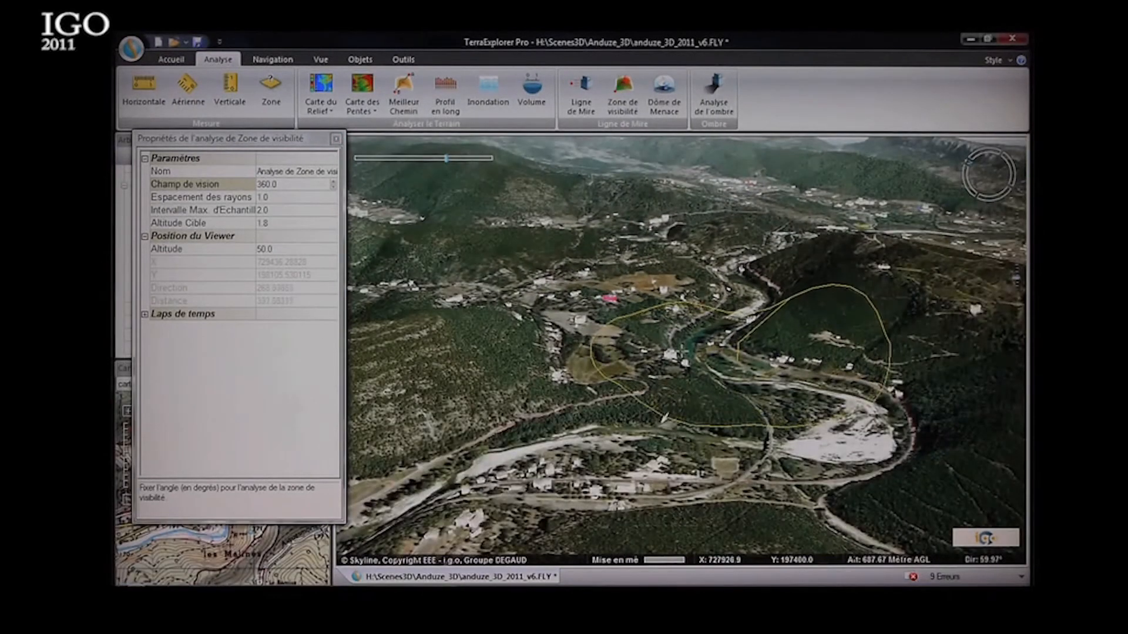
left_click(629, 476)
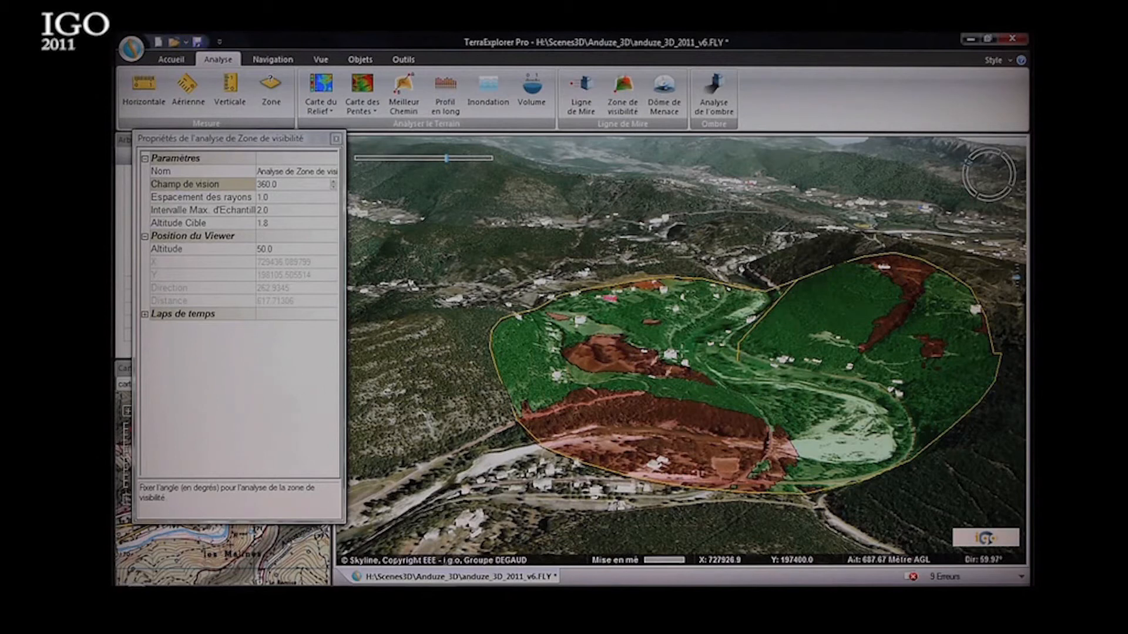
left_click(336, 139)
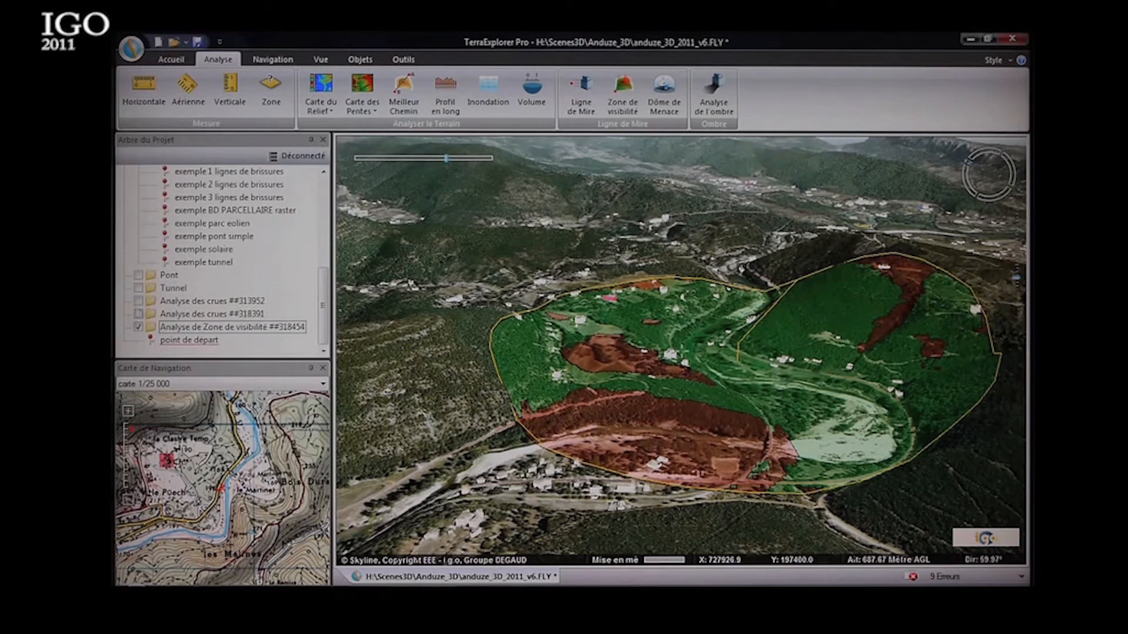
left_click(138, 328)
Start a line-of-sight analysis with an observer height of 1.7 m and a target height of 30 m
left_click_drag(732, 375, 690, 377)
scroll(691, 377, "up", 3)
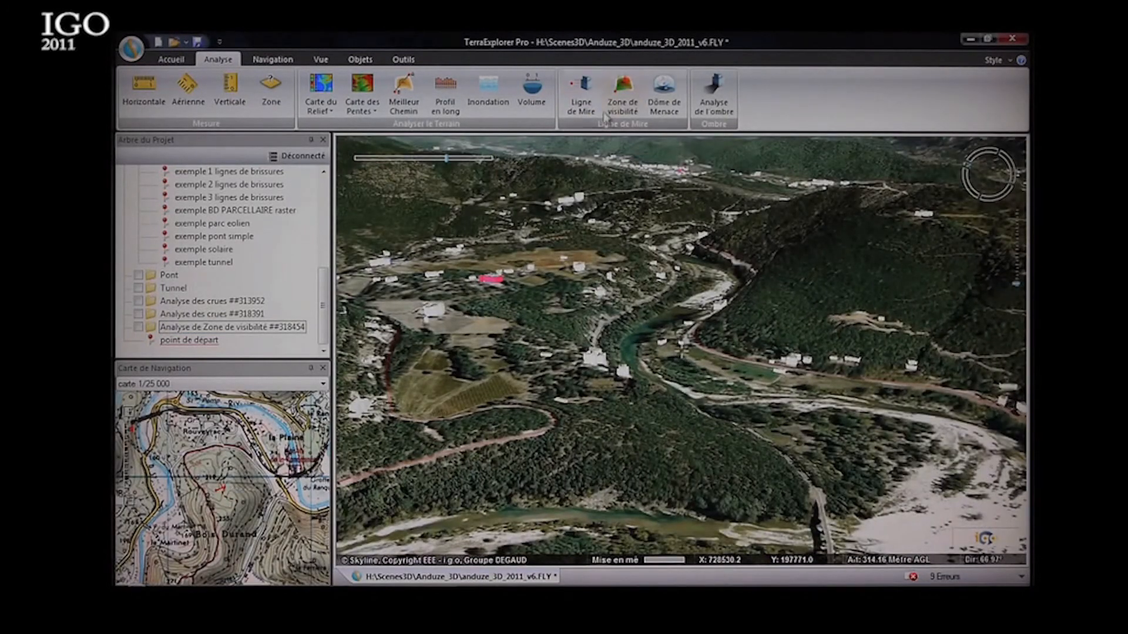
left_click(581, 91)
left_click_drag(314, 140, 300, 149)
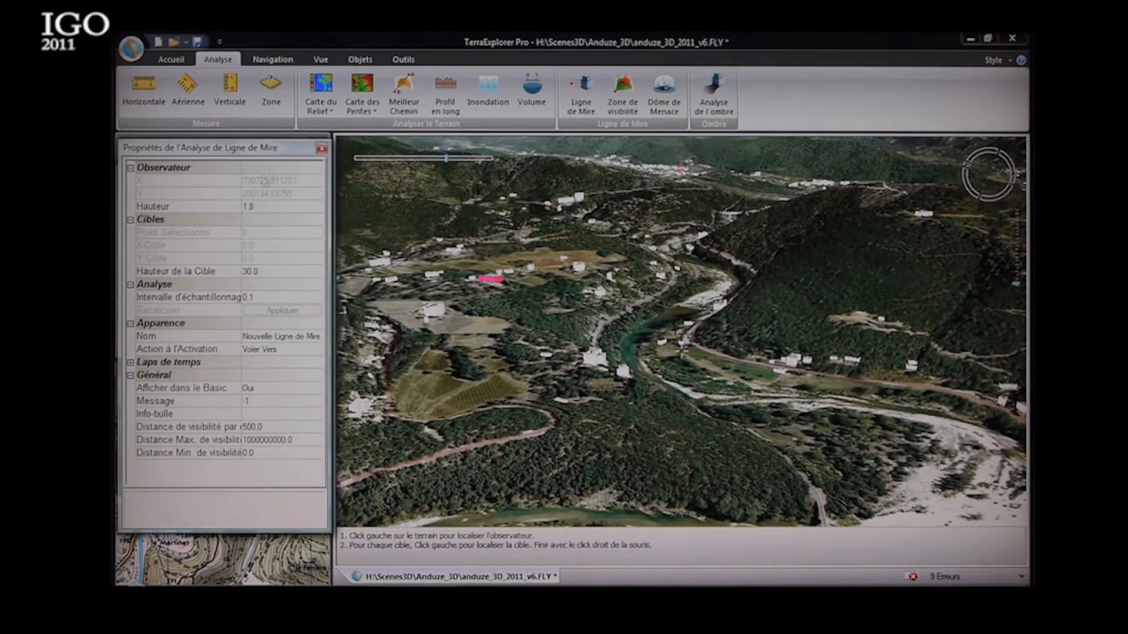
left_click_drag(262, 206, 250, 207)
key("BackSpace")
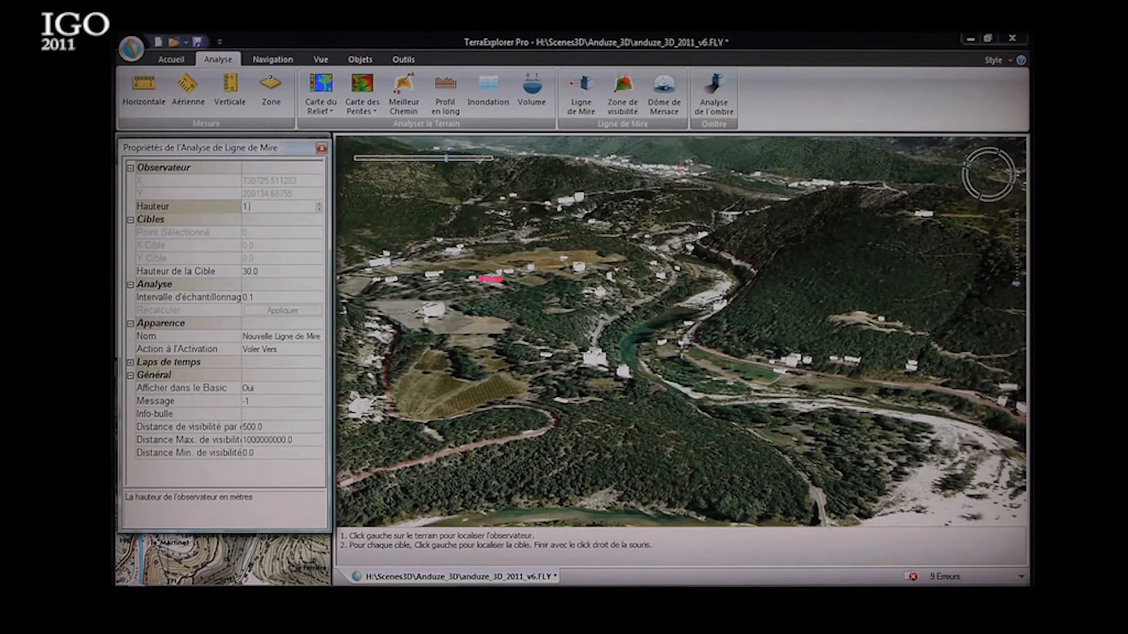
left_click(265, 271)
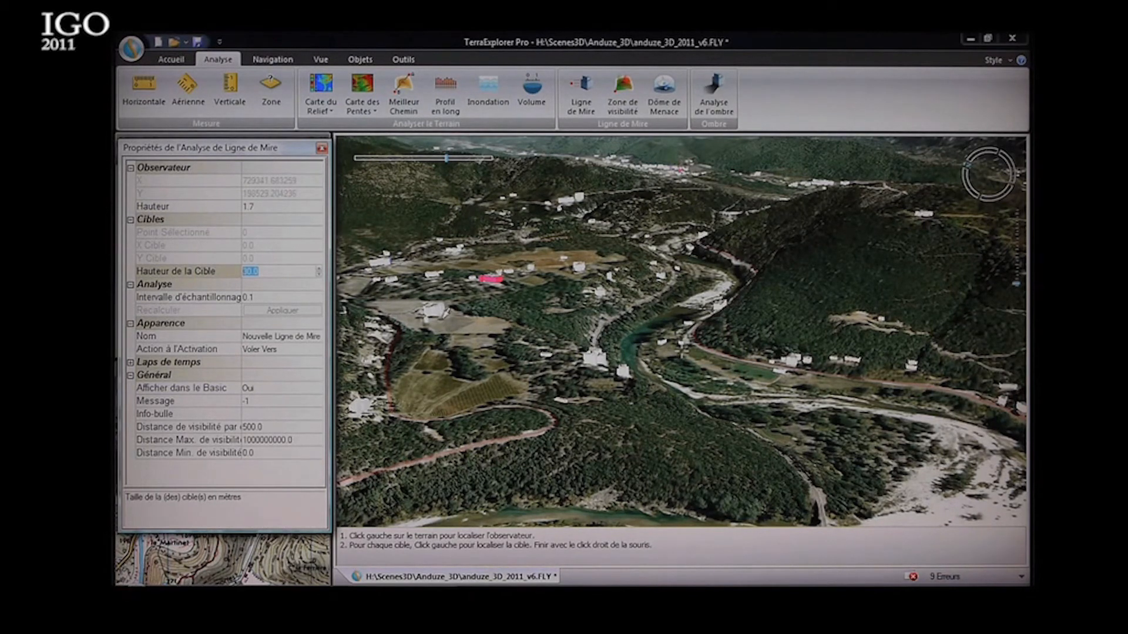
Place the line-of-sight observer beside the large building in the fields, add ten targets around the valley, and finish the analysis
left_click(442, 319)
left_click(600, 241)
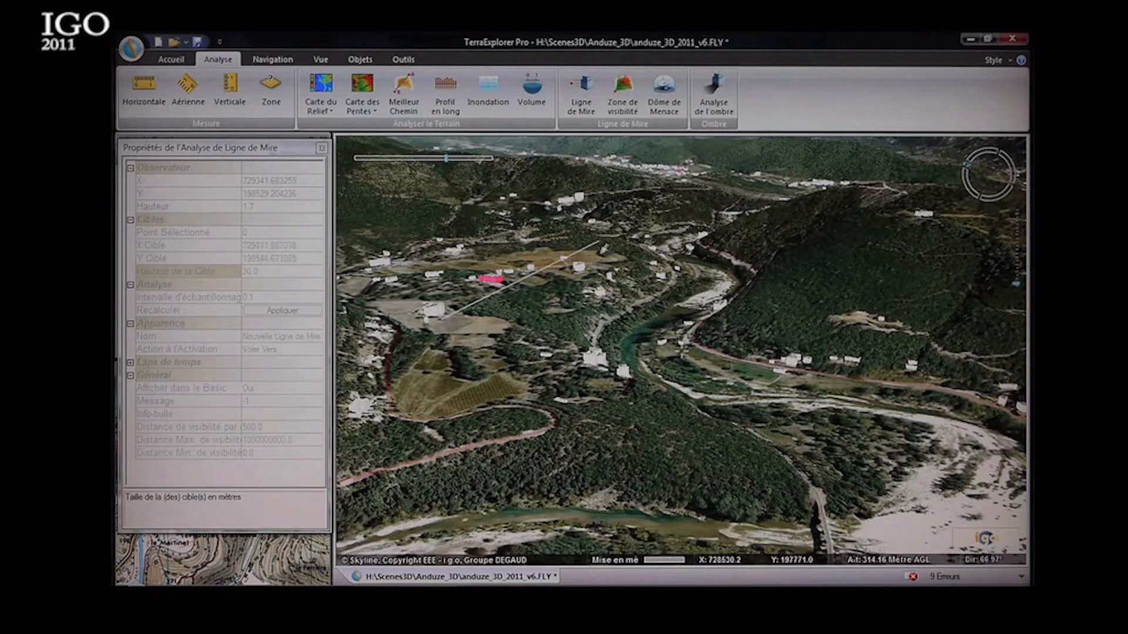
left_click(752, 229)
left_click(814, 199)
left_click(921, 194)
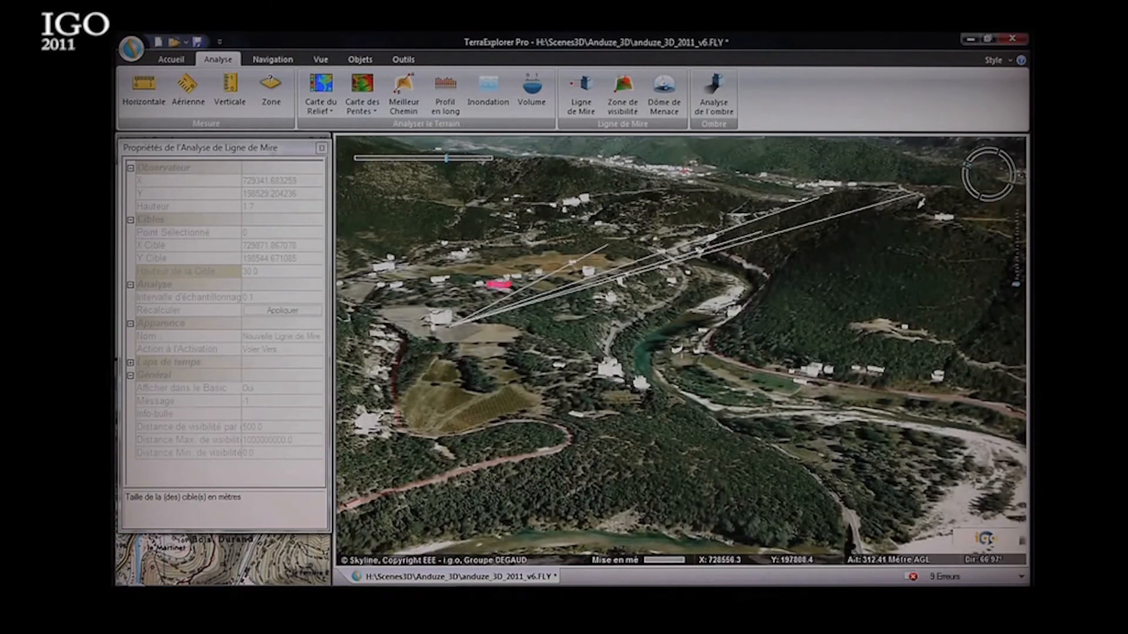
left_click(963, 274)
left_click(960, 343)
left_click(932, 426)
left_click(805, 485)
left_click(663, 508)
left_click(434, 522)
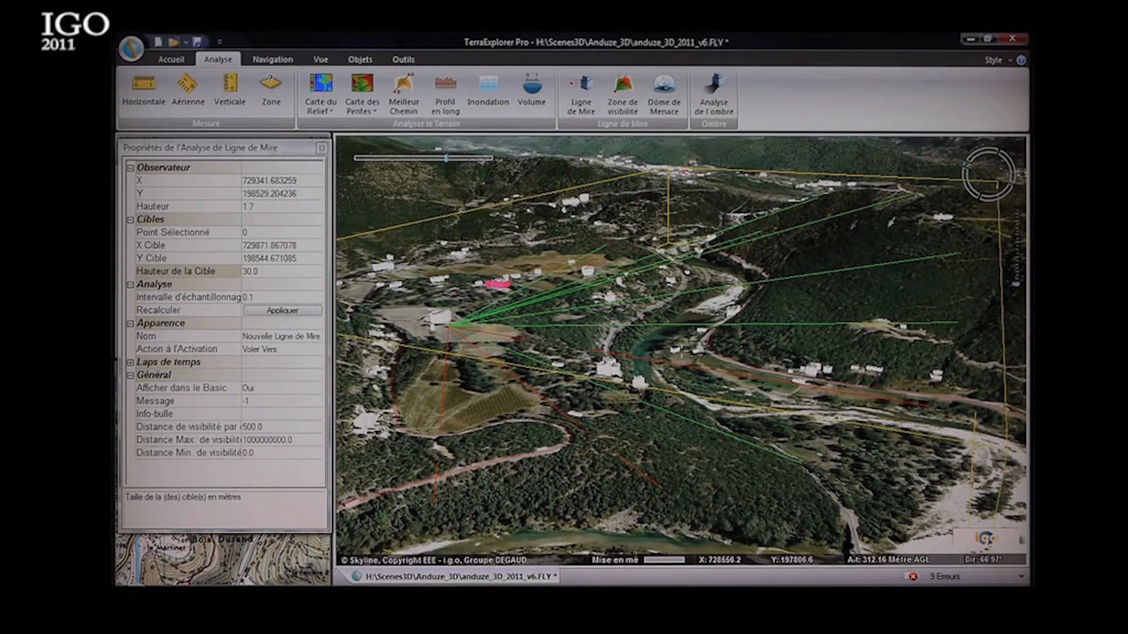
left_click(321, 148)
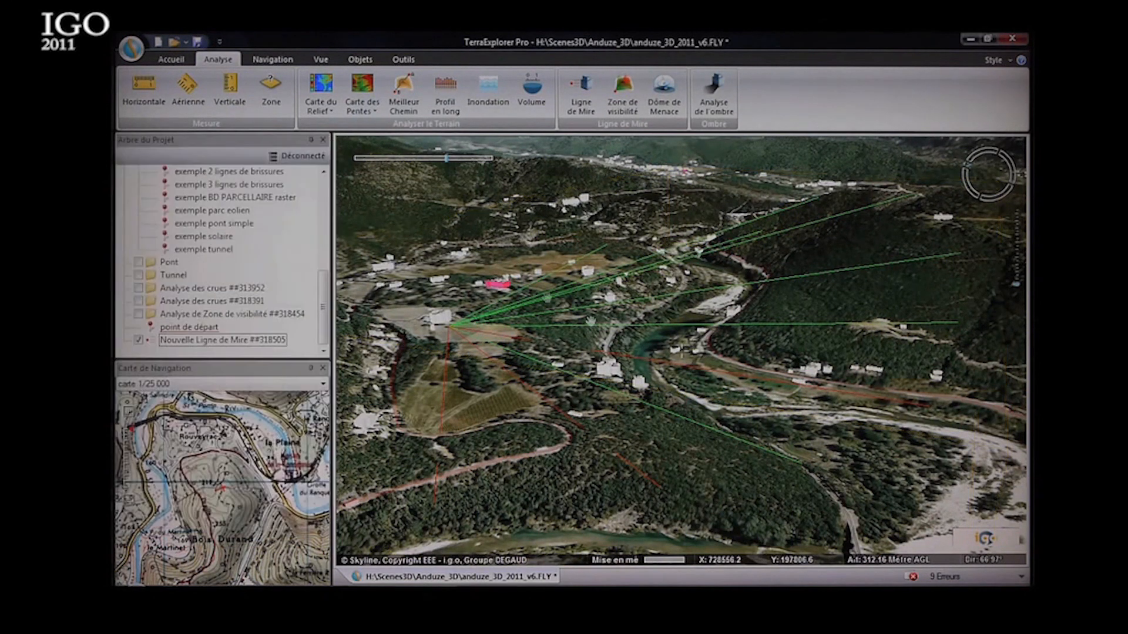